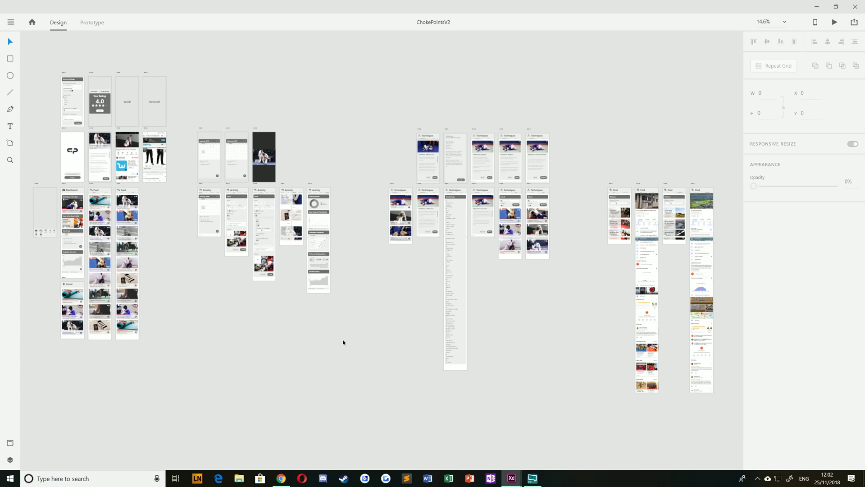
# Look over the login, dashboard, feed and activity artboards of the ChokePointsV2 wireframe.
pyautogui.moveTo(174, 195); pyautogui.dragTo(386, 228)
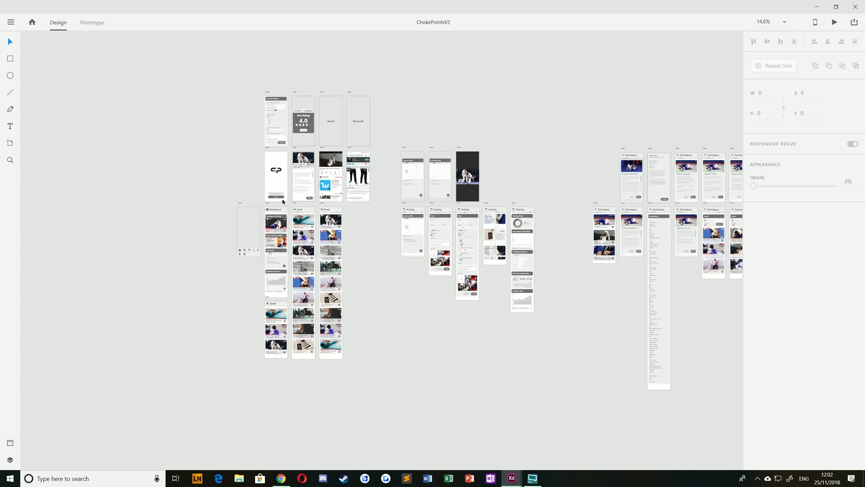
pyautogui.scroll(5, 283, 201)
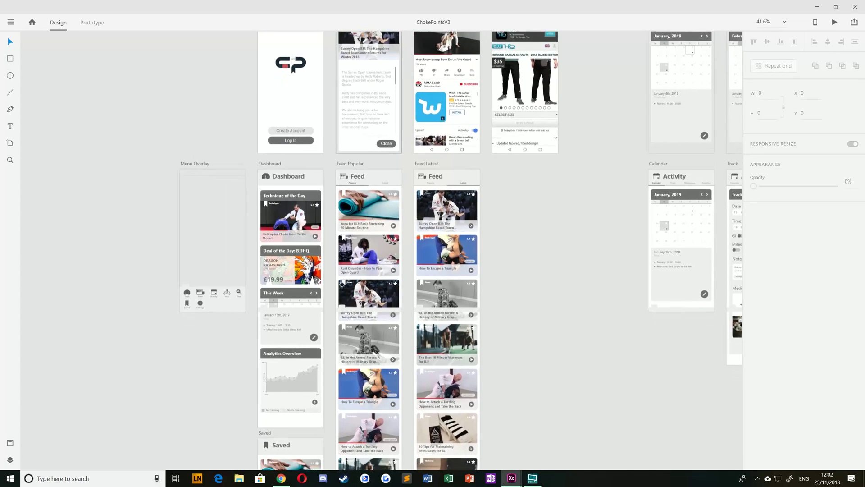
pyautogui.scroll(3, 342, 283)
pyautogui.hscroll(8, 342, 283)
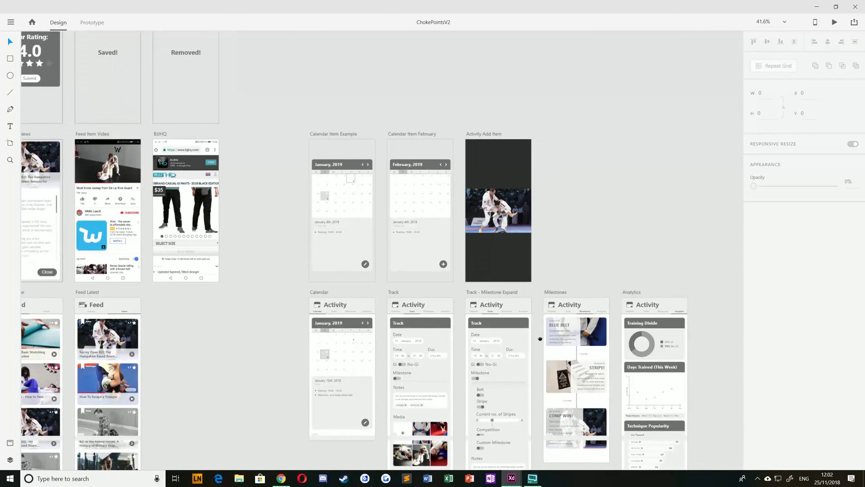
pyautogui.scroll(-1, 540, 339)
pyautogui.hscroll(3, 541, 339)
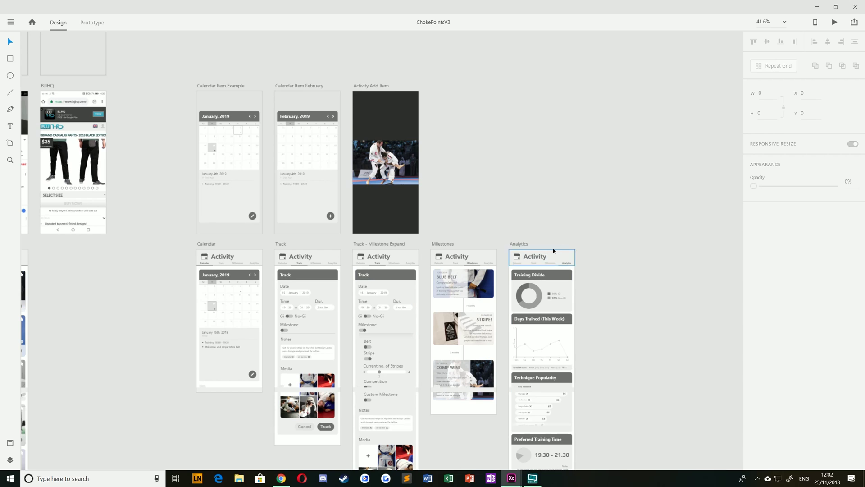
# Preview the ChokePointsV2 prototype, log in and view the Dashboard down to the Analytics Overview.
pyautogui.click(835, 22)
pyautogui.moveTo(86, 86); pyautogui.dragTo(319, 44)
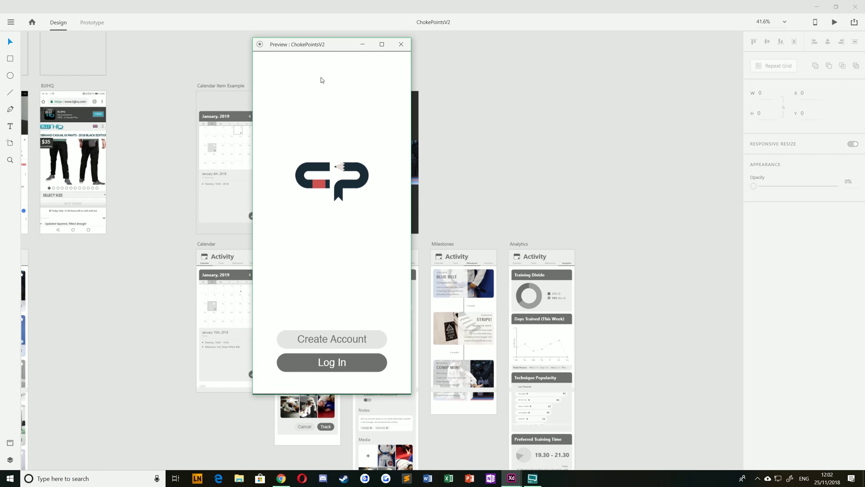
pyautogui.click(332, 362)
pyautogui.scroll(-10, 321, 202)
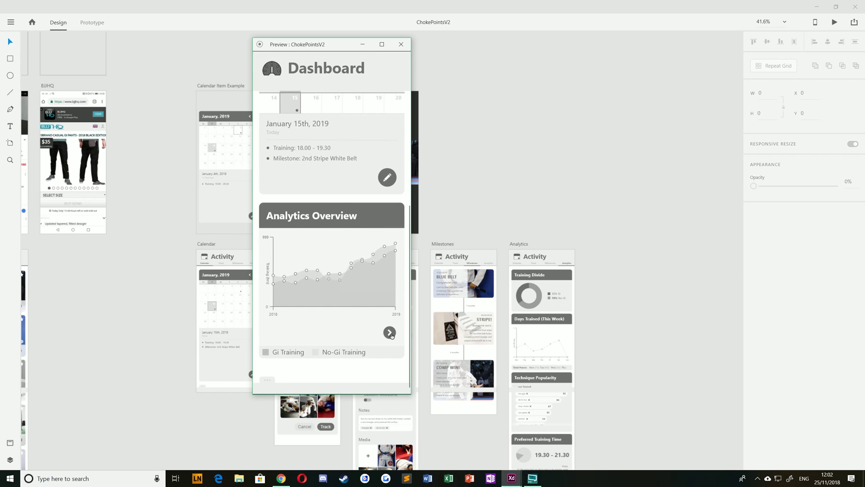
# Go from the Analytics Overview to the Activity section and view its Analytics, Milestones, Track and Calendar pages.
pyautogui.click(390, 332)
pyautogui.scroll(-8, 367, 192)
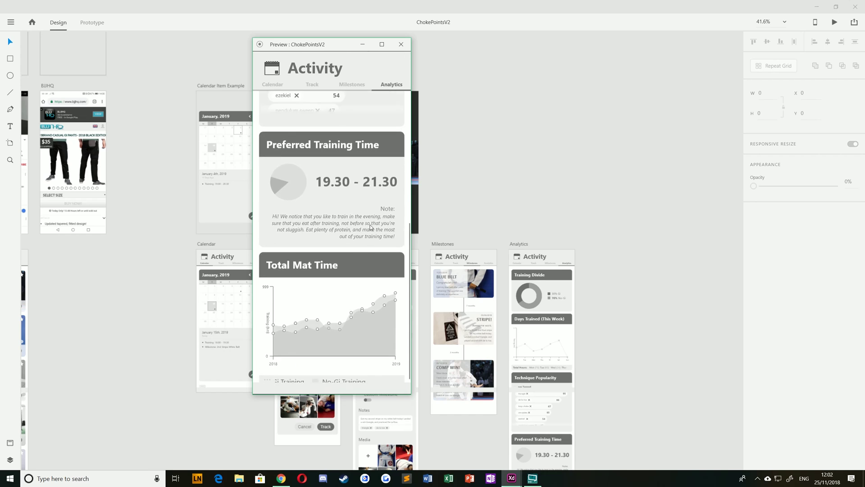
pyautogui.scroll(8, 367, 192)
pyautogui.click(356, 85)
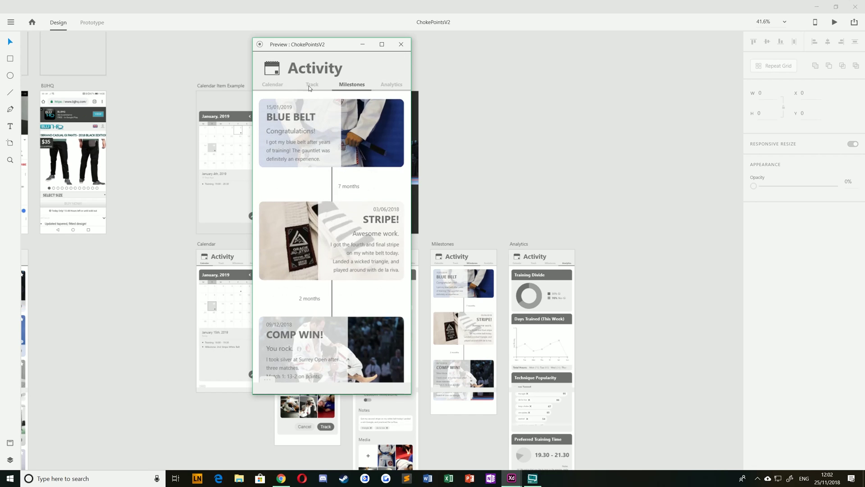
pyautogui.click(311, 85)
pyautogui.click(273, 85)
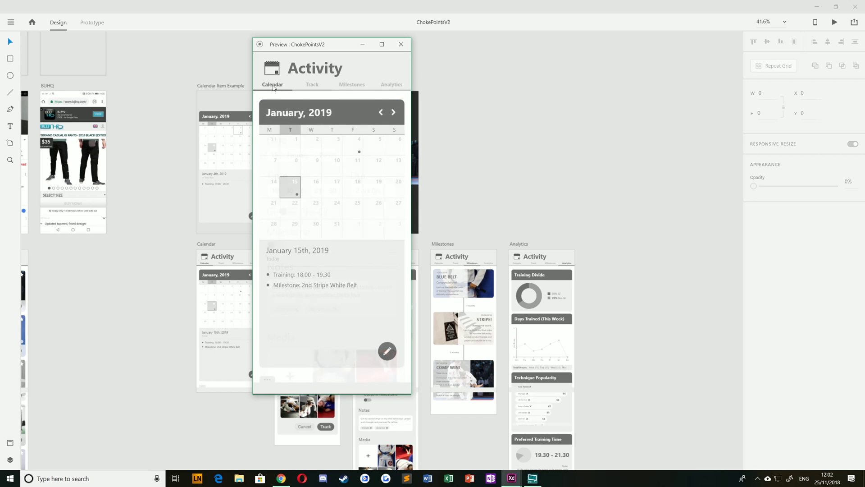
# Test the Milestone switch on the Track page by turning it on and off, and close the preview from the Calendar page.
pyautogui.click(312, 85)
pyautogui.click(287, 244)
pyautogui.scroll(-3, 316, 217)
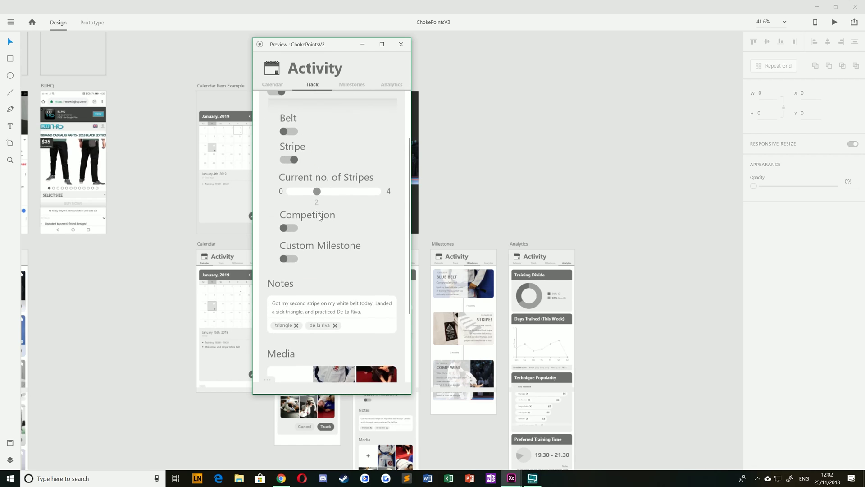
pyautogui.scroll(1, 316, 216)
pyautogui.click(276, 143)
pyautogui.scroll(3, 293, 180)
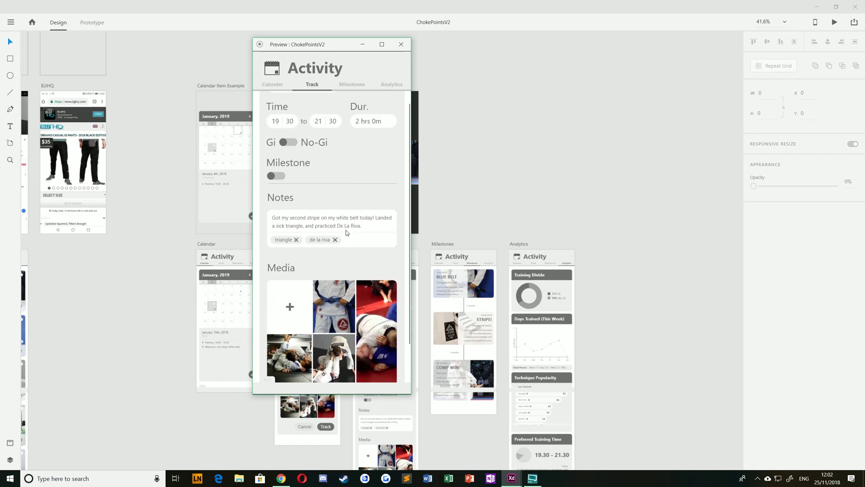
pyautogui.click(272, 85)
pyautogui.click(401, 45)
# Switch from the ChokePointsV2 wireframe to the open PrototypeV1 document.
pyautogui.scroll(-10, 251, 222)
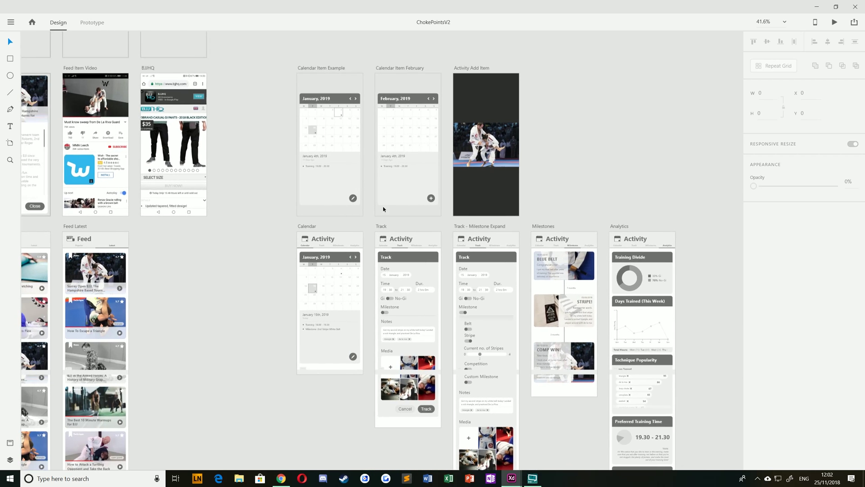
pyautogui.moveTo(474, 303); pyautogui.dragTo(397, 280)
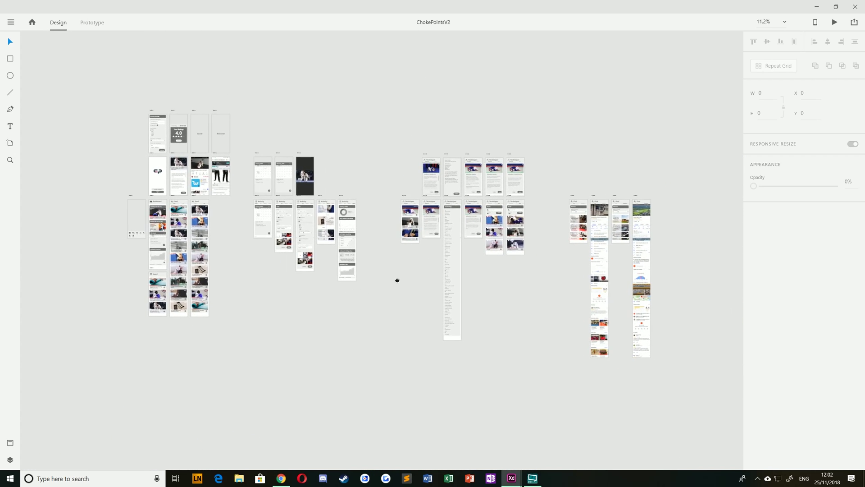
pyautogui.scroll(1, 194, 90)
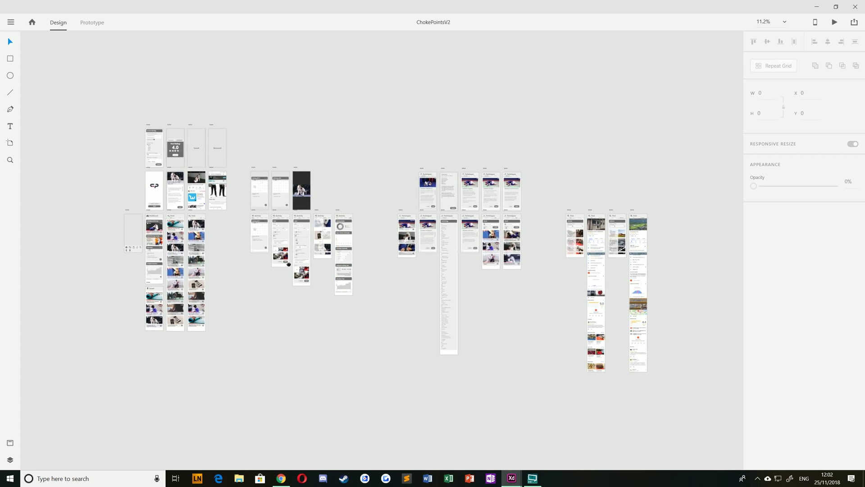
pyautogui.moveTo(511, 478)
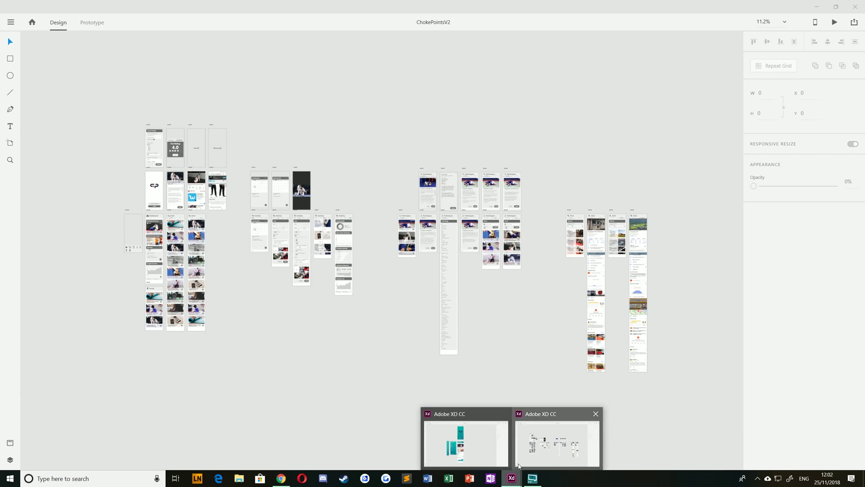
pyautogui.click(473, 439)
# Examine the coloured Login, Menu Overlay and Dashboard artboards and the icon strip in PrototypeV1.
pyautogui.moveTo(165, 264); pyautogui.dragTo(180, 263)
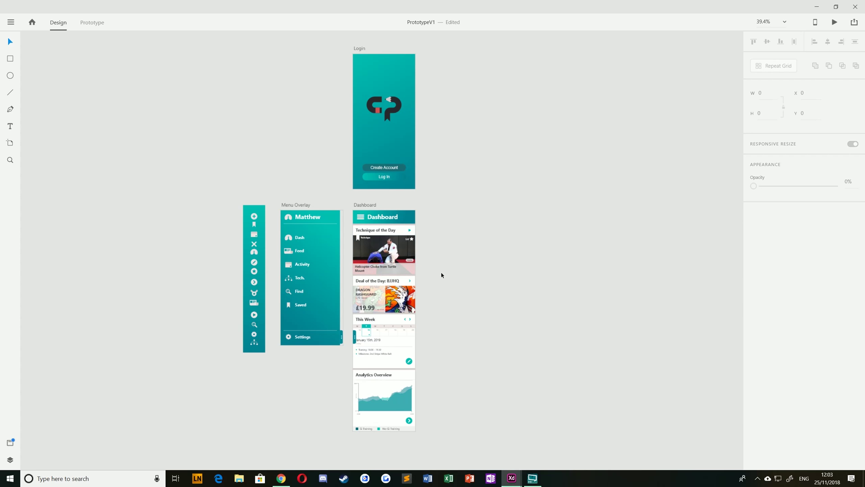
pyautogui.scroll(5, 350, 272)
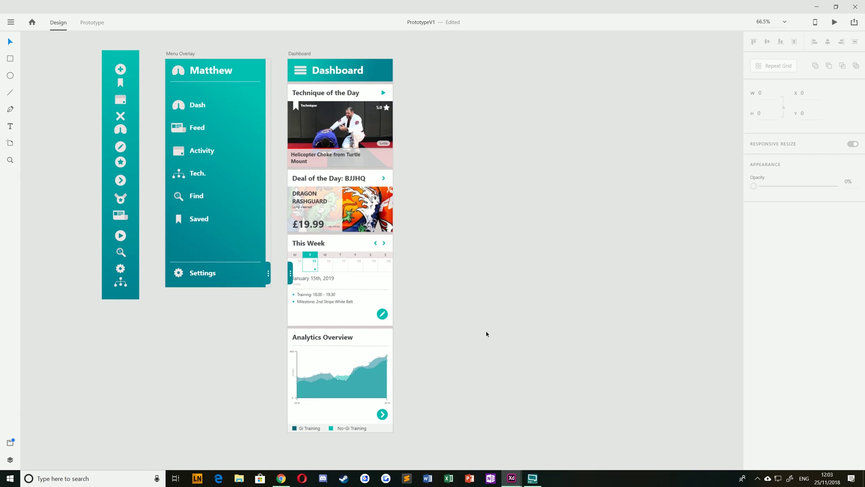
pyautogui.scroll(-4, 465, 271)
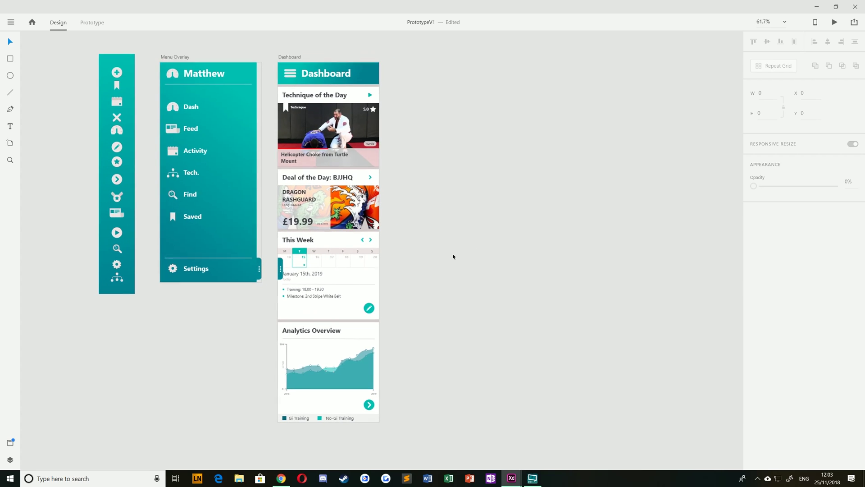
pyautogui.moveTo(462, 174); pyautogui.dragTo(461, 193)
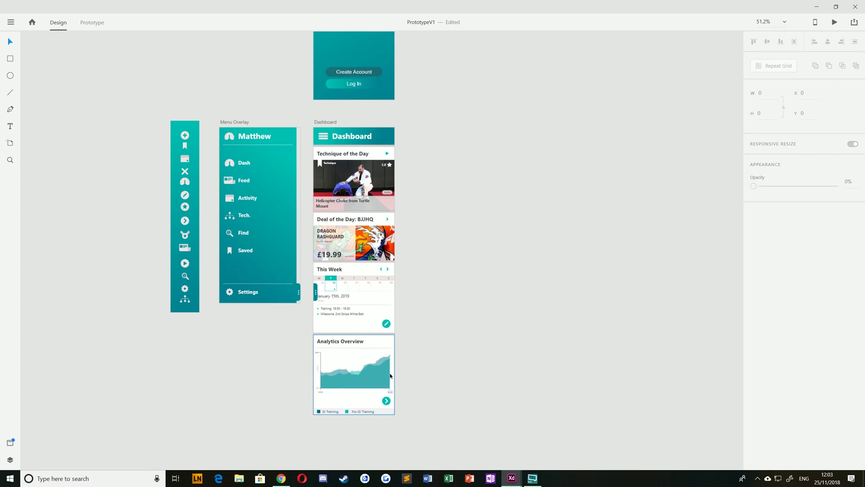
pyautogui.scroll(1, 531, 176)
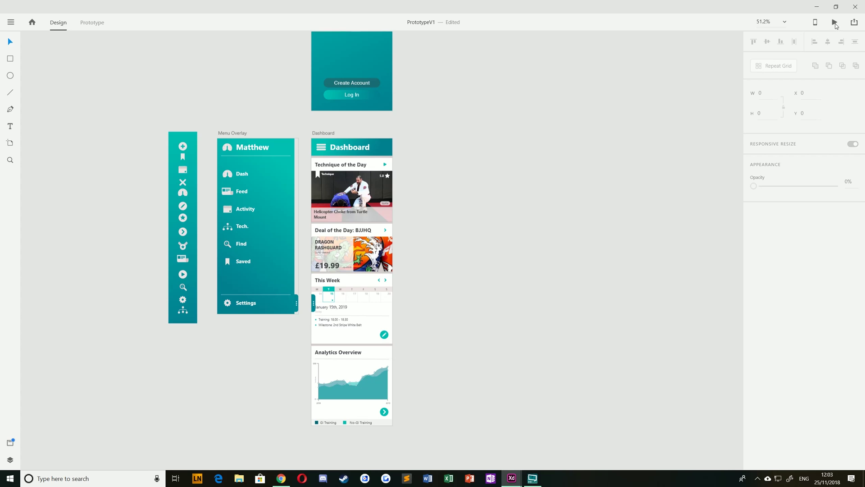
# Preview the PrototypeV1 login screen and close the preview.
pyautogui.click(834, 22)
pyautogui.moveTo(451, 74); pyautogui.dragTo(468, 52)
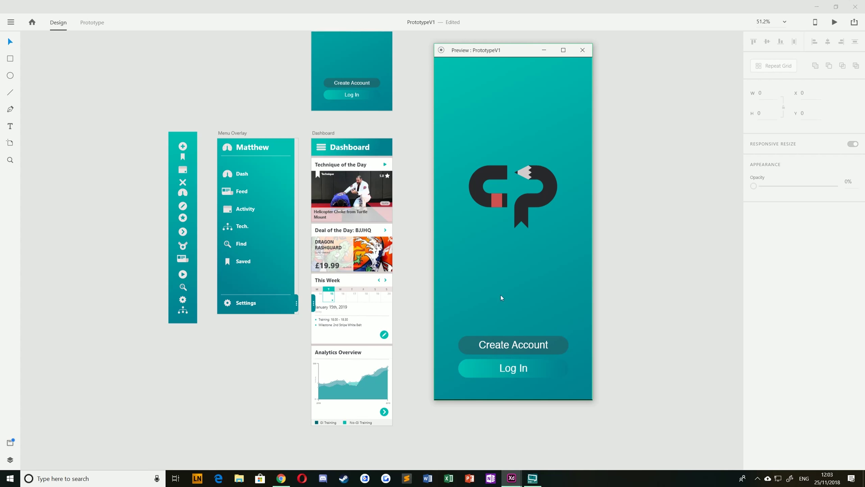
pyautogui.click(583, 50)
# Zoom in on the artboards around the Dashboard with the Zoom tool and return to the Select tool.
pyautogui.moveTo(395, 124); pyautogui.dragTo(438, 109)
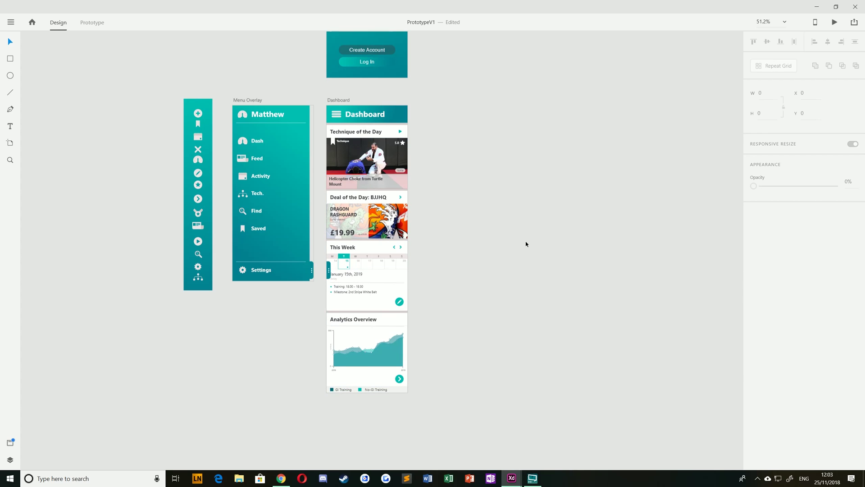
pyautogui.keyDown('ctrl'); pyautogui.scroll(-5, 514, 207); pyautogui.keyUp('ctrl')
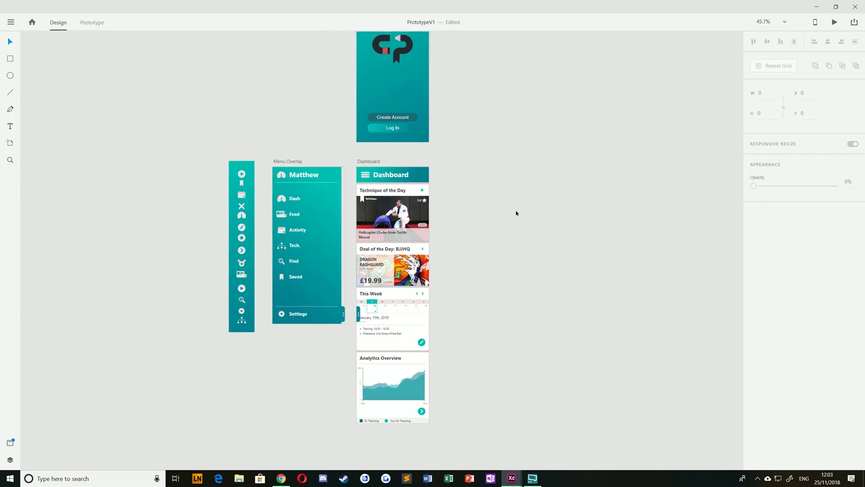
pyautogui.moveTo(525, 221); pyautogui.dragTo(460, 226)
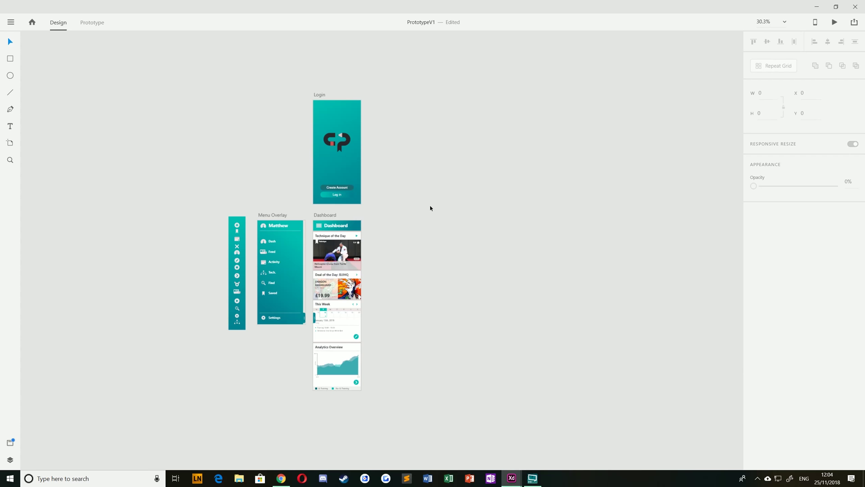
pyautogui.moveTo(494, 262); pyautogui.dragTo(453, 264)
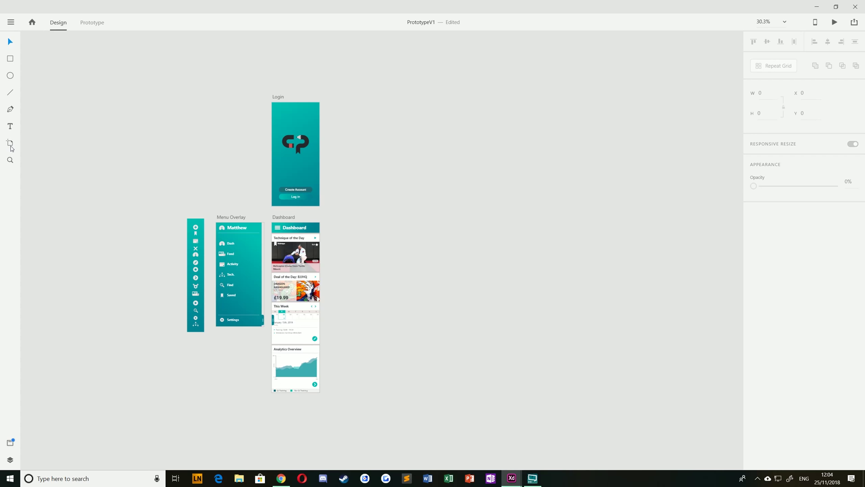
pyautogui.click(10, 160)
pyautogui.click(288, 231)
pyautogui.click(11, 44)
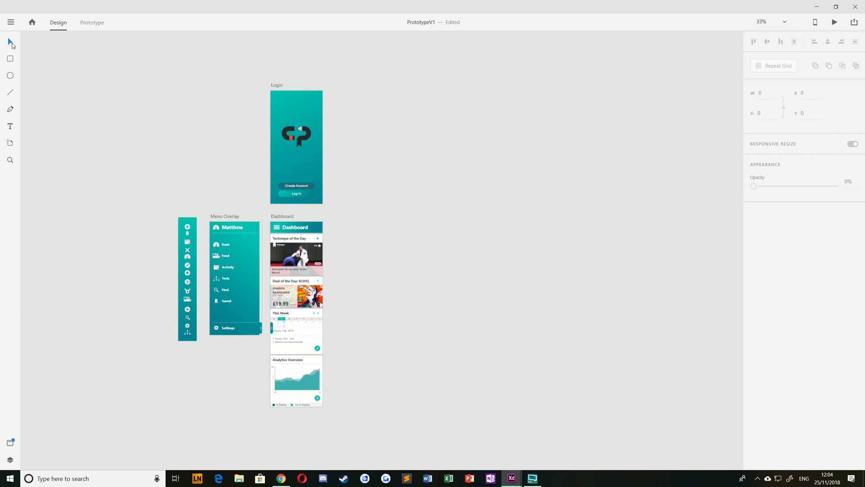
# Show the document assets and check the link status of the Menu Open symbol.
pyautogui.click(10, 443)
pyautogui.click(113, 129)
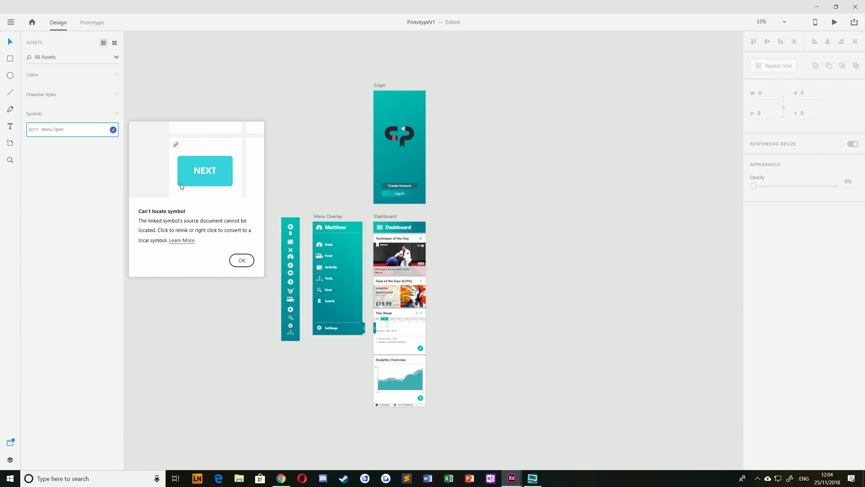
pyautogui.click(241, 260)
# Make a symbol from all the contents of the Menu Overlay artboard and name it Menu.
pyautogui.scroll(2, 341, 357)
pyautogui.moveTo(382, 345); pyautogui.dragTo(299, 153)
pyautogui.rightClick(321, 193)
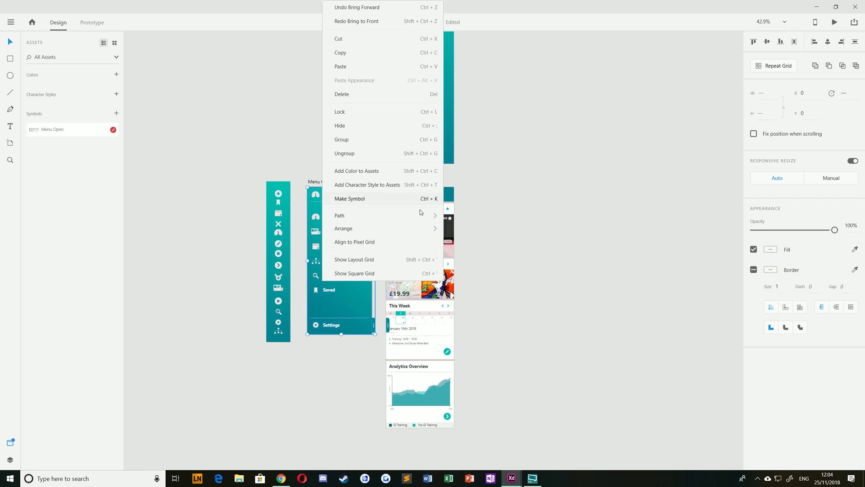
pyautogui.moveTo(419, 216)
pyautogui.click(345, 200)
pyautogui.doubleClick(49, 131)
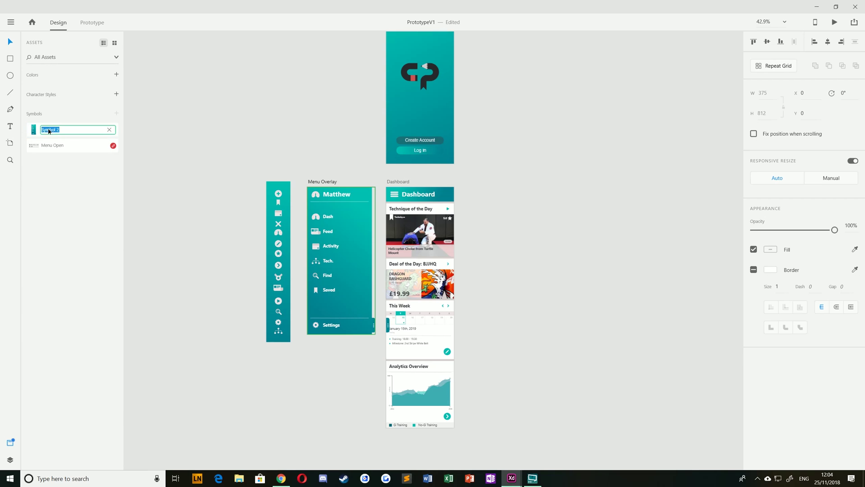
pyautogui.write('Menu')
pyautogui.press('Return')
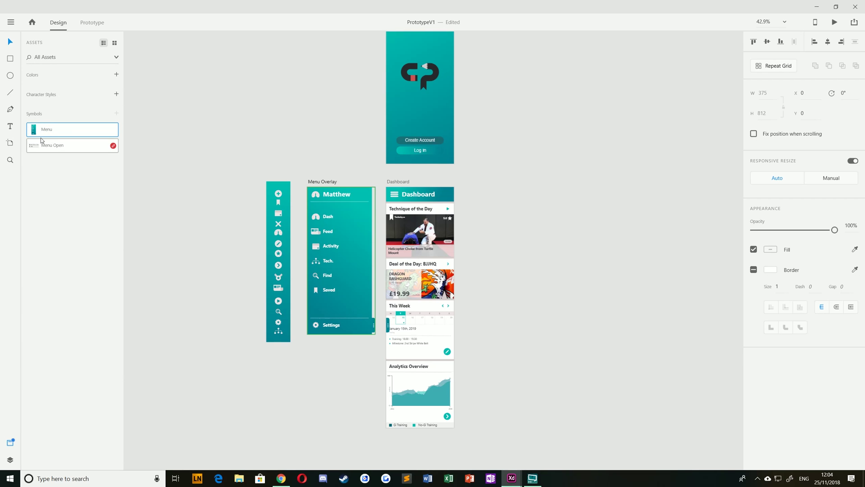
# Place an instance of the Menu symbol on the empty pasteboard and delete it.
pyautogui.moveTo(157, 132); pyautogui.dragTo(174, 120)
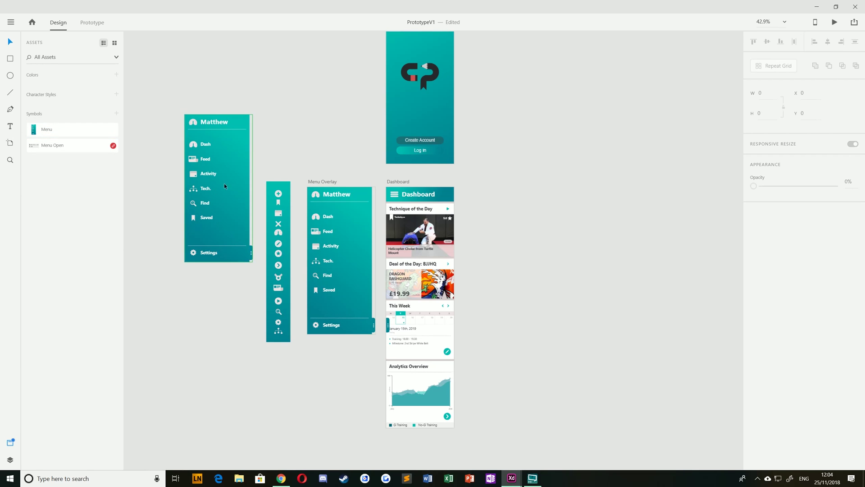
pyautogui.moveTo(220, 259); pyautogui.dragTo(216, 208)
pyautogui.press('Delete')
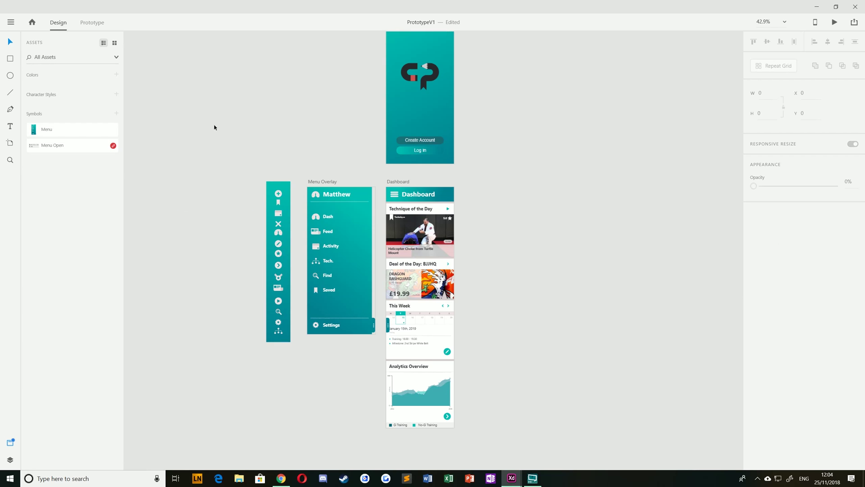
# View the list of artboards in the layers and hide it again.
pyautogui.click(10, 462)
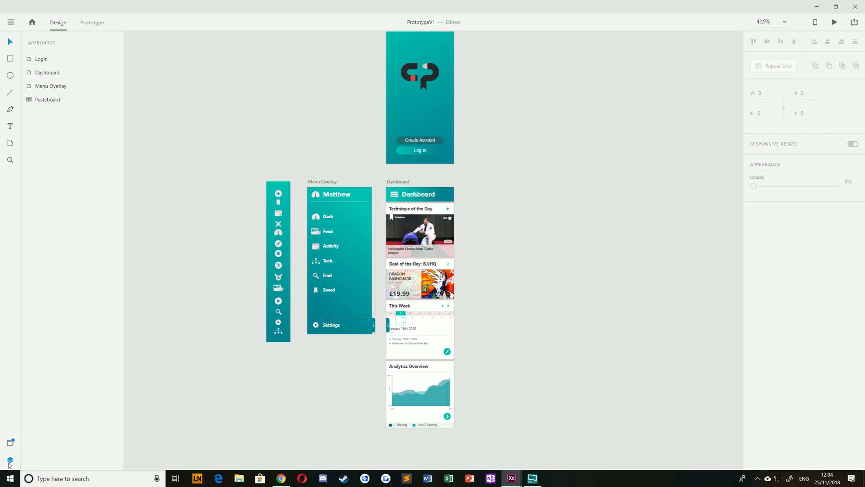
pyautogui.click(9, 460)
pyautogui.moveTo(105, 292); pyautogui.dragTo(160, 298)
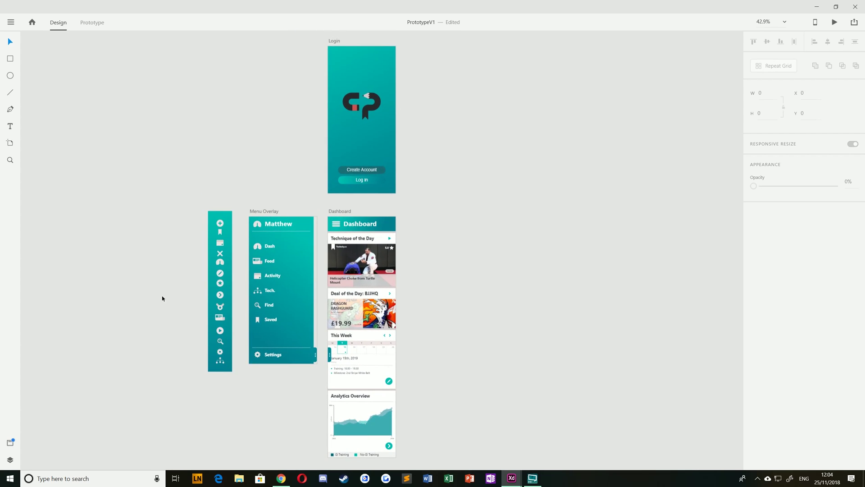
pyautogui.hscroll(2, 324, 257)
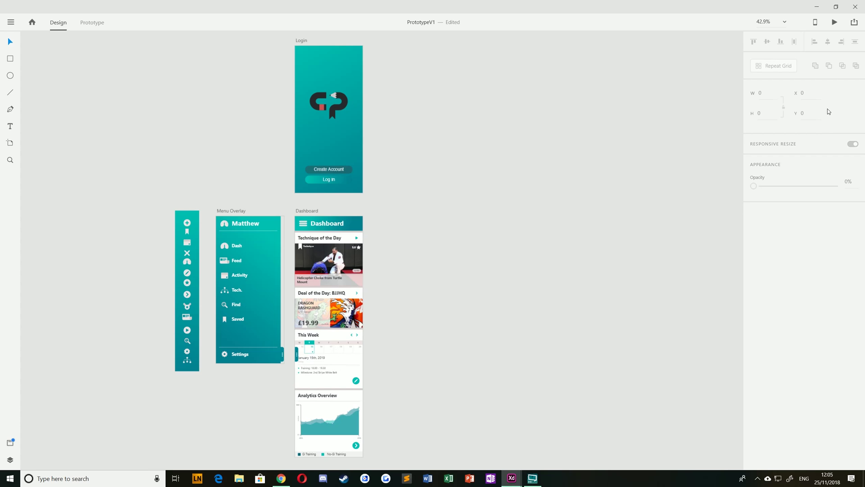
# Inspect the properties of the login logo, the Technique of the Day card and its heading text.
pyautogui.click(332, 109)
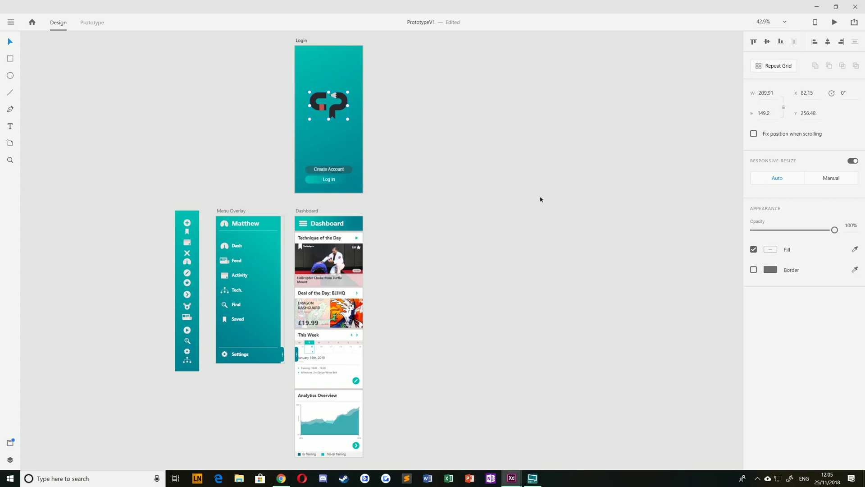
pyautogui.click(313, 239)
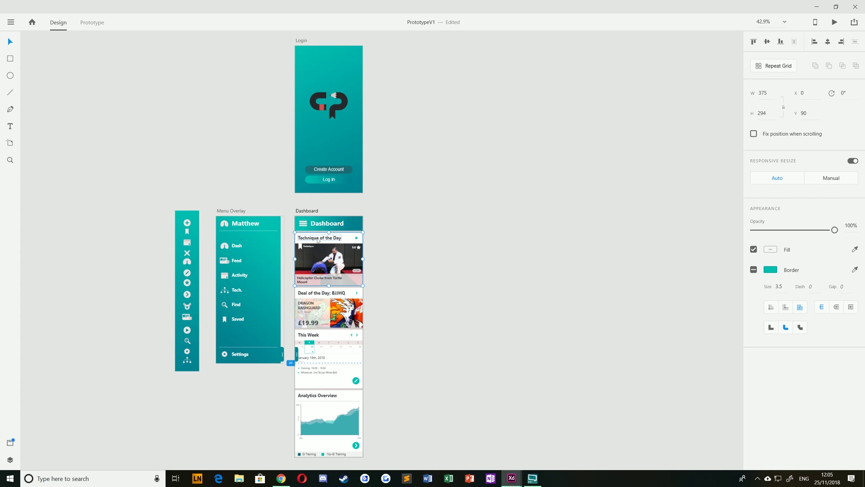
pyautogui.doubleClick(318, 240)
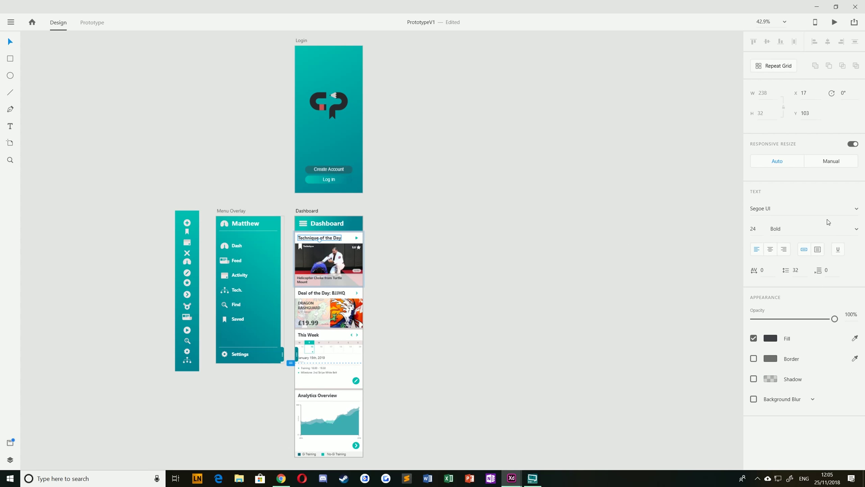
pyautogui.click(561, 252)
pyautogui.hscroll(-2, 566, 276)
pyautogui.hscroll(3, 547, 284)
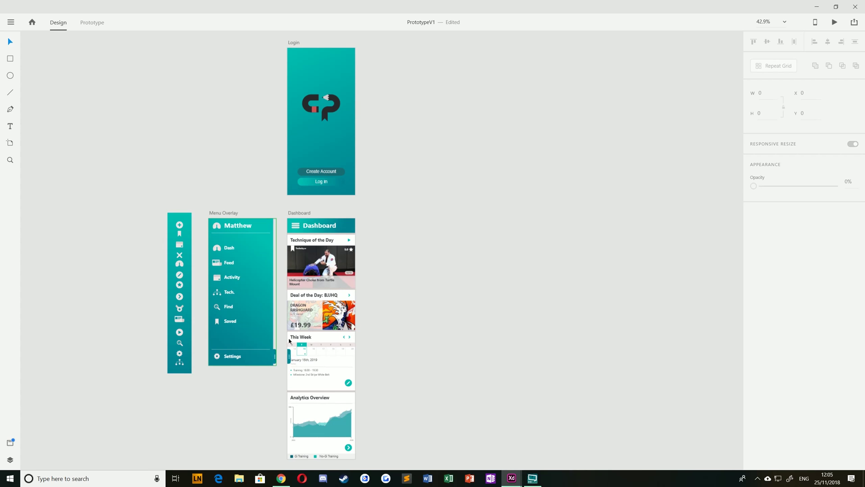
# Switch to prototype mode and view the Dashboard artboard's links and the Menu Overlay interaction on its side handle.
pyautogui.click(93, 25)
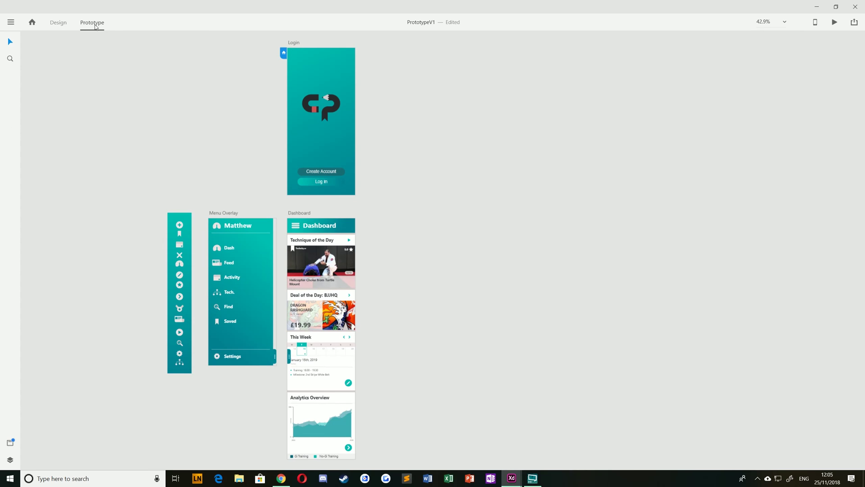
pyautogui.click(299, 213)
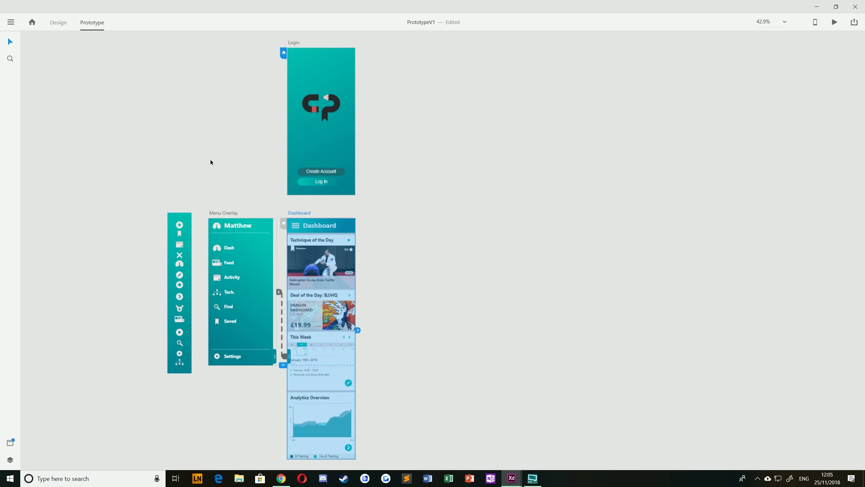
pyautogui.hscroll(-2, 279, 176)
pyautogui.scroll(-1, 279, 176)
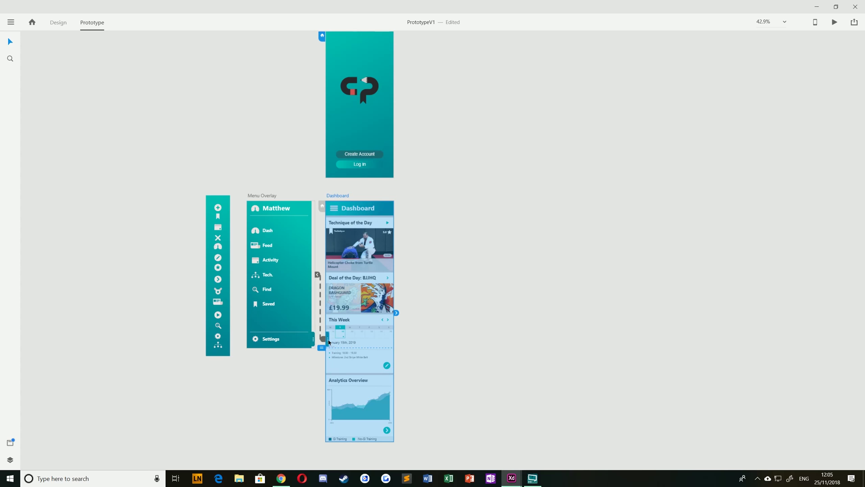
pyautogui.moveTo(329, 341); pyautogui.dragTo(330, 343)
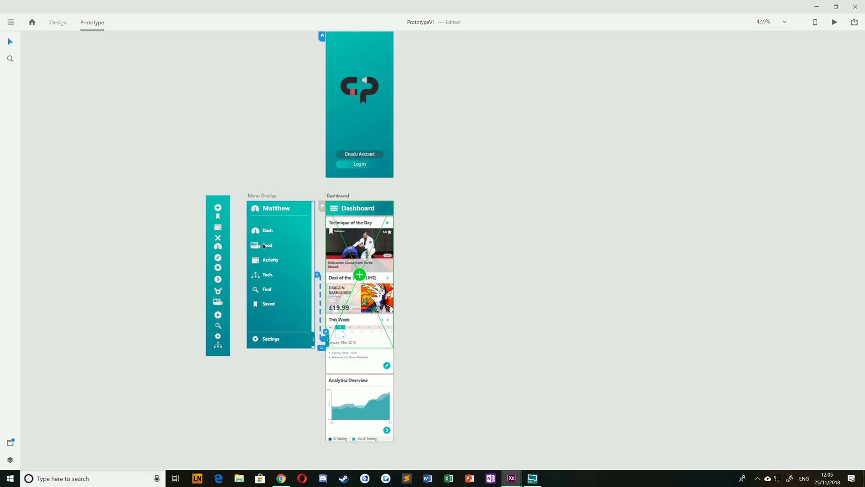
# Make Dashboard the home screen and preview opening and closing its menu overlay, closing the preview when finished.
pyautogui.click(325, 206)
pyautogui.click(322, 207)
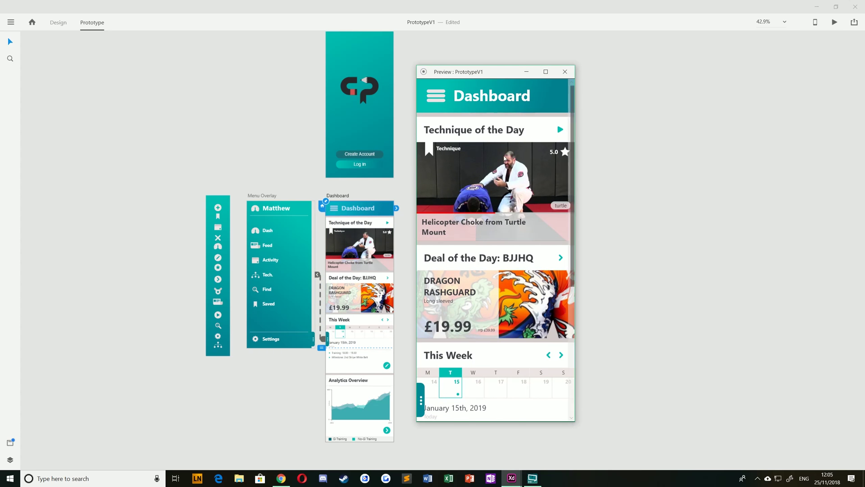
pyautogui.click(421, 396)
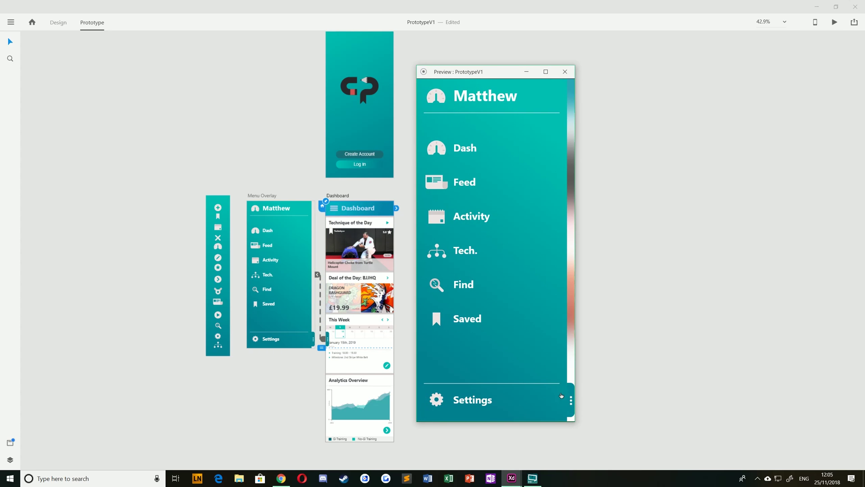
pyautogui.click(569, 397)
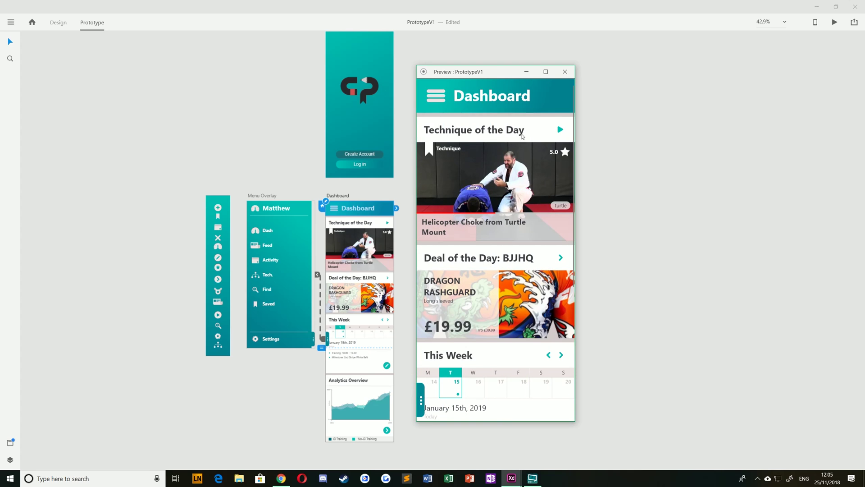
pyautogui.click(564, 71)
pyautogui.moveTo(506, 215); pyautogui.dragTo(449, 224)
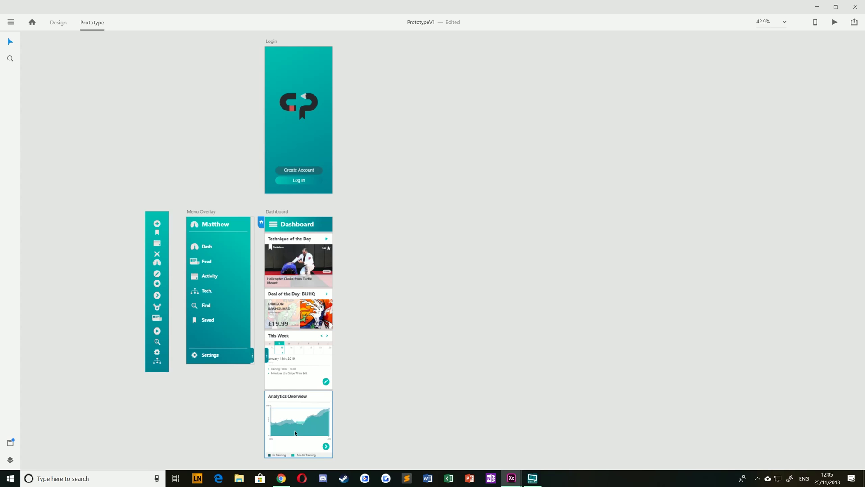
pyautogui.moveTo(503, 297); pyautogui.dragTo(480, 295)
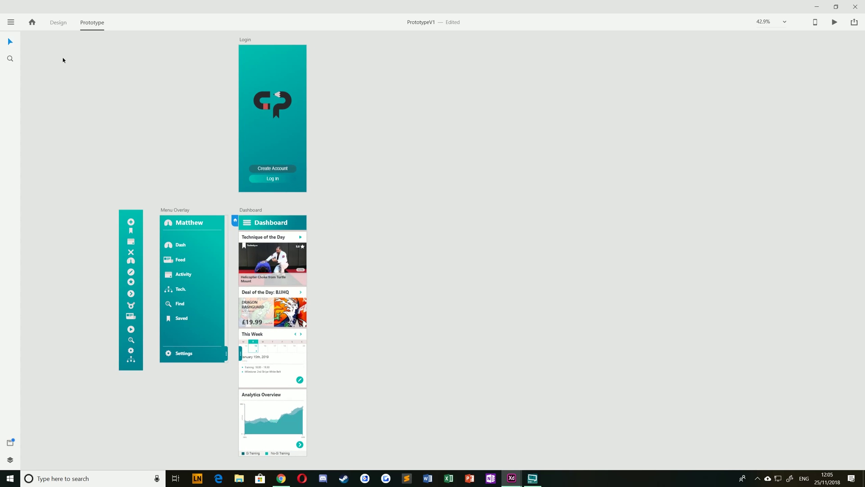
# Return to design mode and look through the phone and web size presets for a new document without creating one.
pyautogui.click(63, 23)
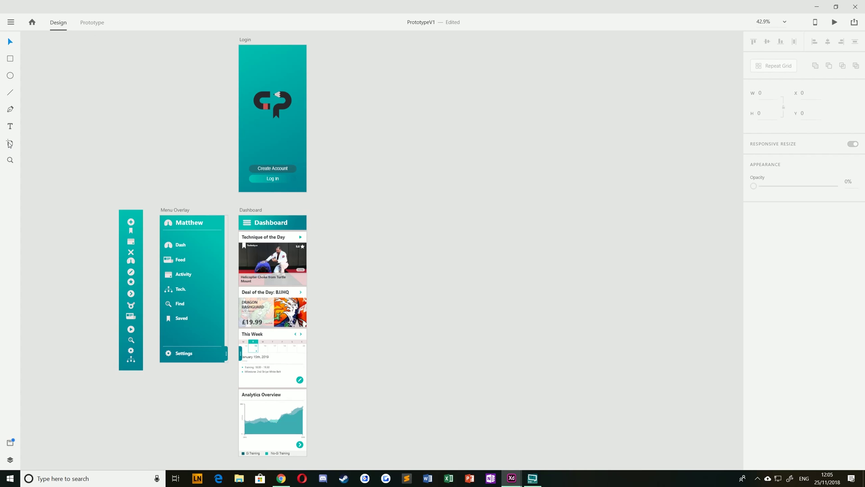
pyautogui.click(11, 22)
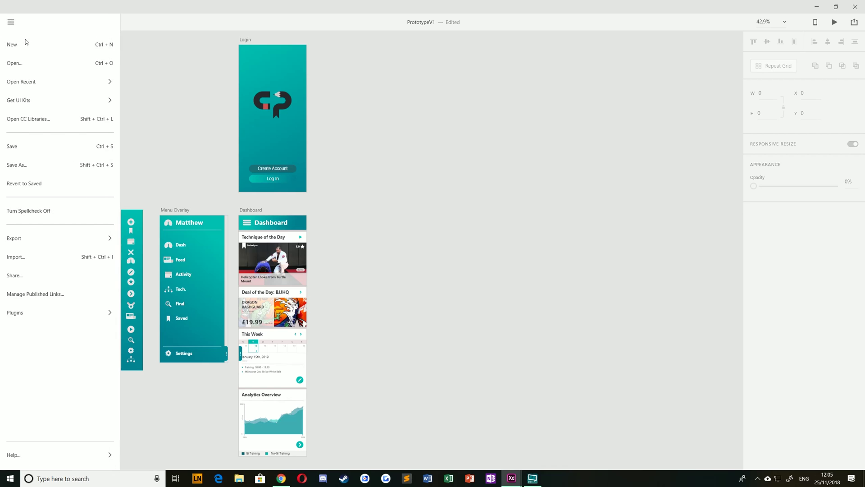
pyautogui.click(25, 43)
pyautogui.moveTo(506, 79); pyautogui.dragTo(293, 69)
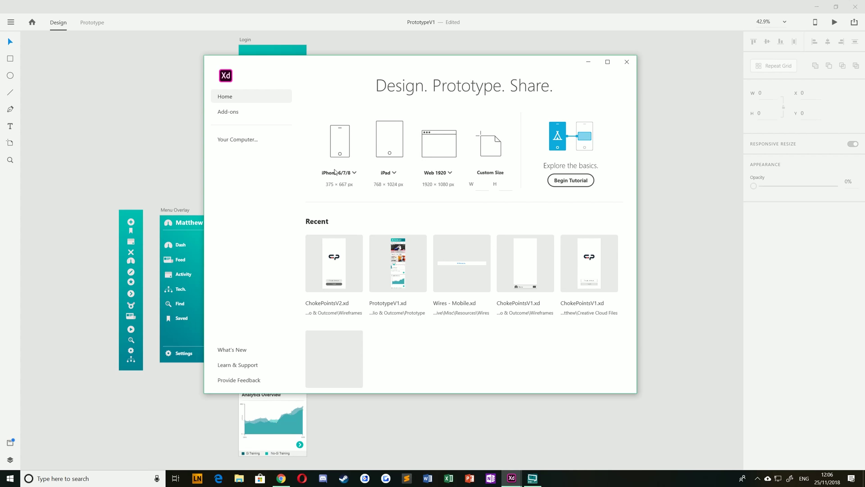
pyautogui.click(335, 174)
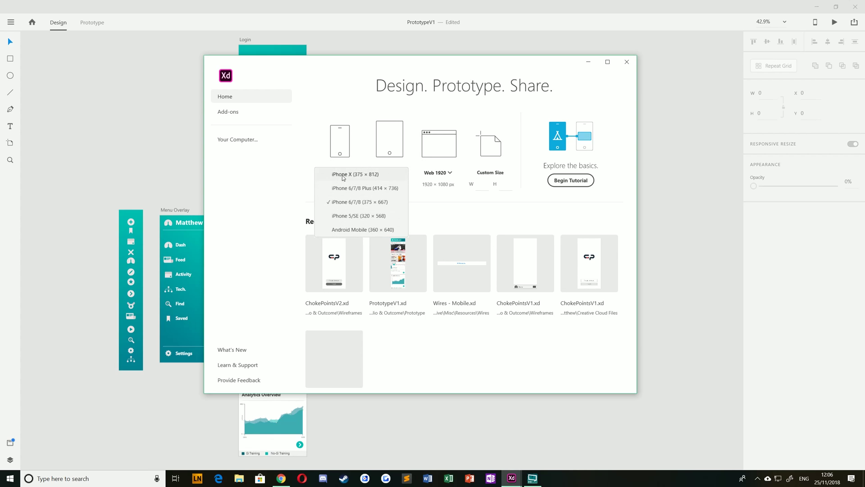
pyautogui.click(353, 106)
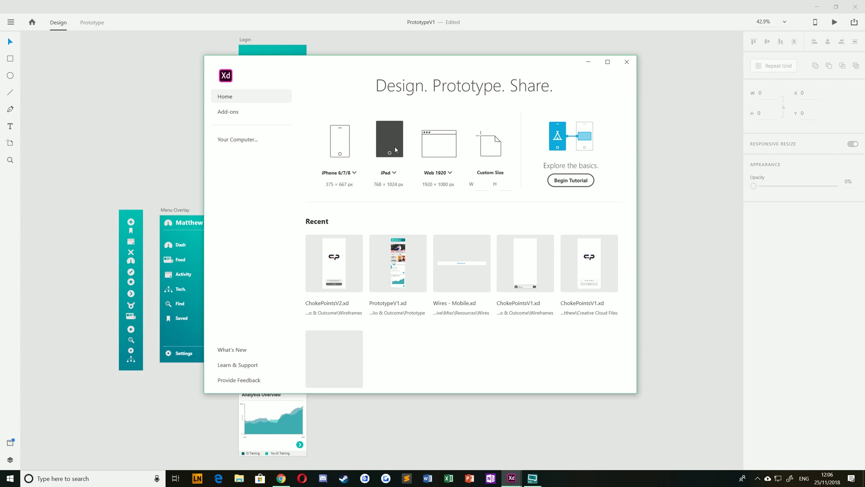
pyautogui.click(449, 173)
pyautogui.click(491, 102)
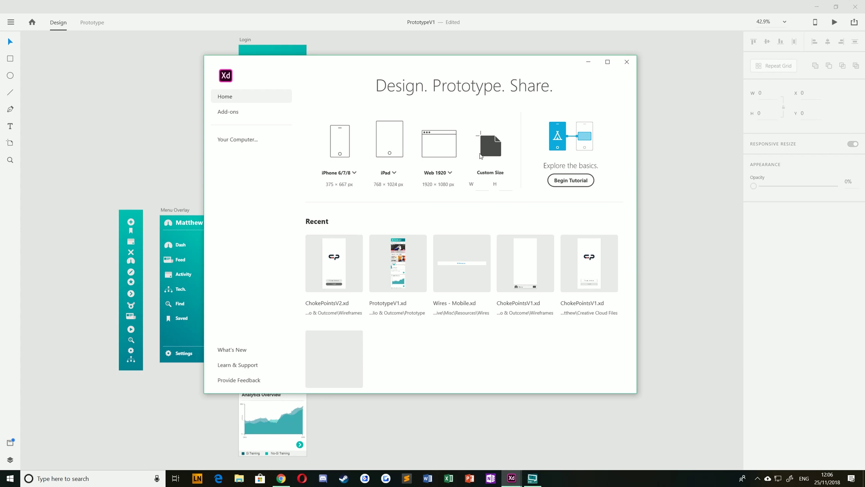
pyautogui.click(627, 62)
pyautogui.hscroll(-2, 377, 253)
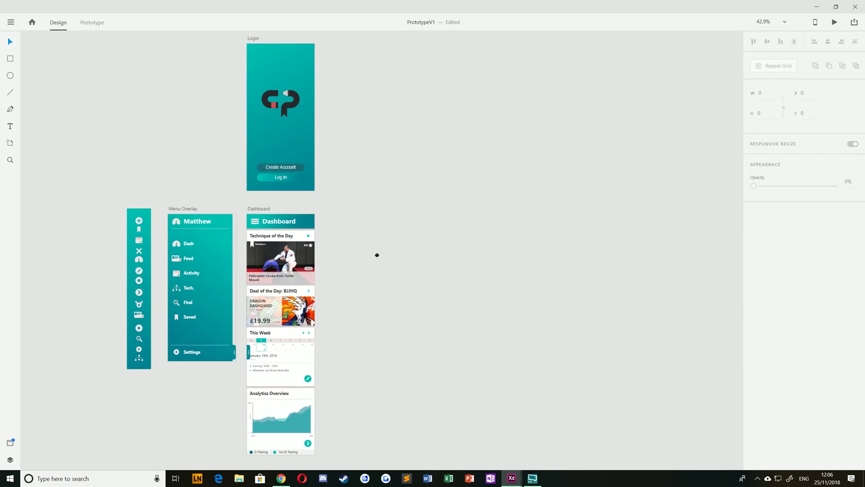
# Add an iPhone 6/7/8 artboard beside Dashboard and an iPhone X artboard beside Login, deleting each one.
pyautogui.click(11, 143)
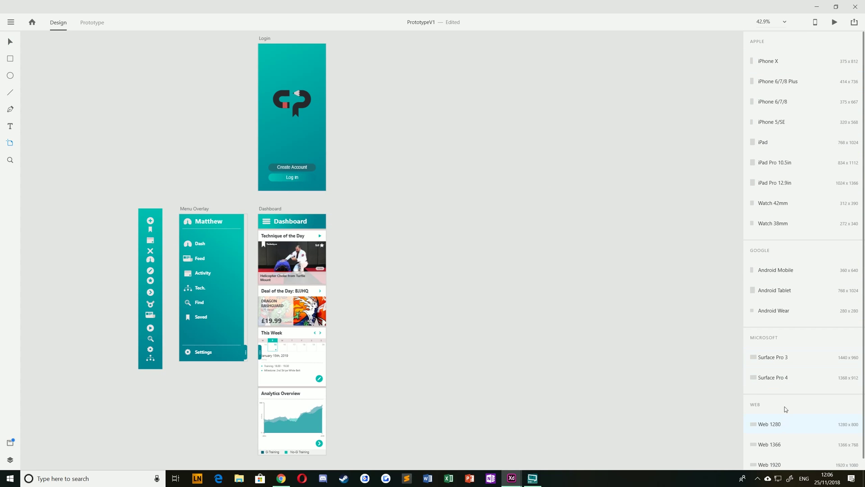
pyautogui.click(343, 214)
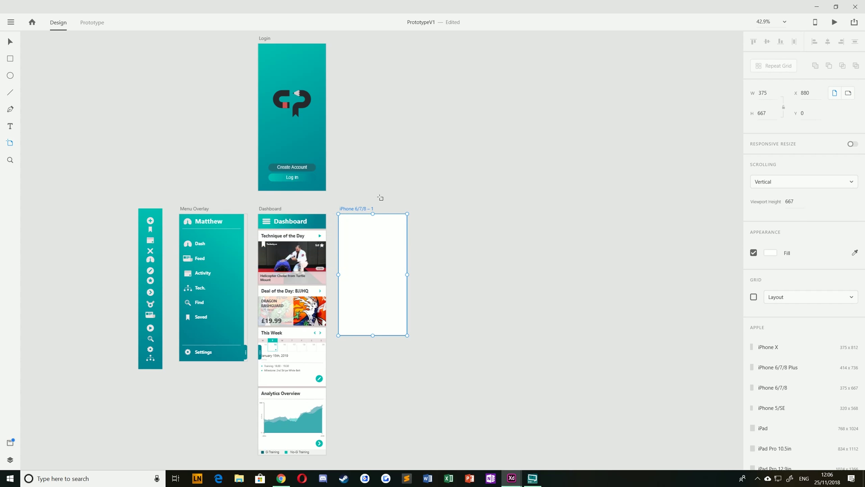
pyautogui.press('Delete')
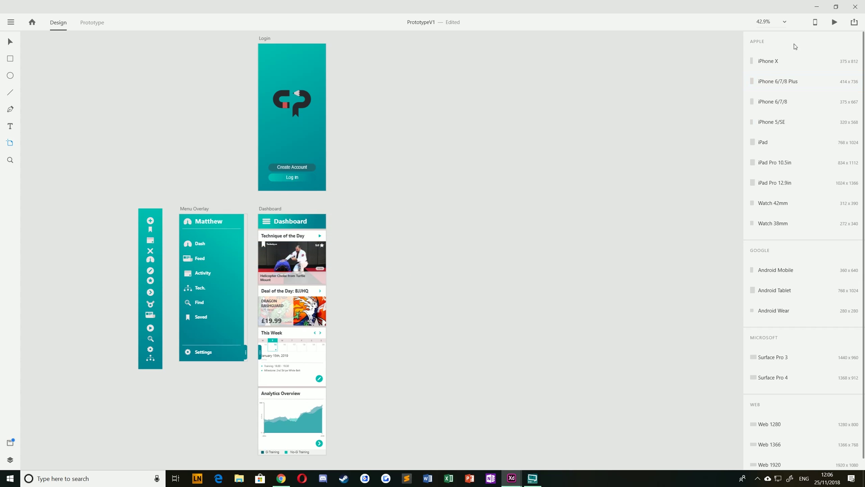
pyautogui.click(777, 61)
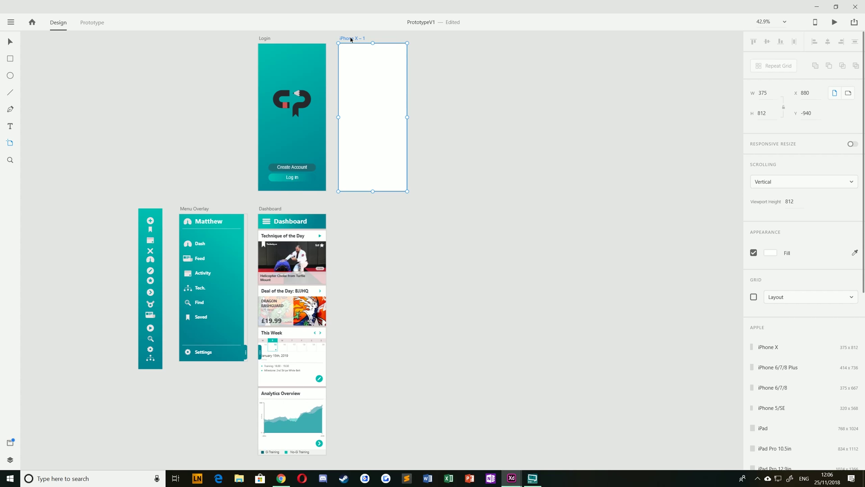
pyautogui.press('Delete')
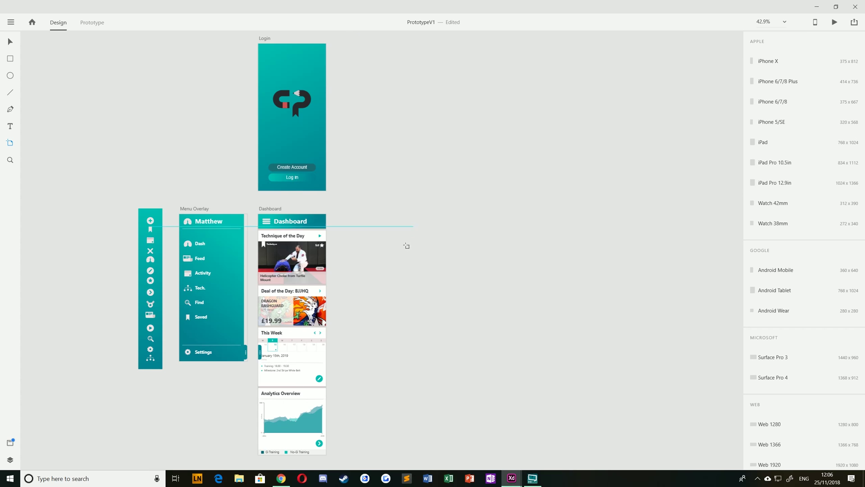
# Duplicate the Dashboard artboard and place the copy directly beside the original.
pyautogui.click(271, 209)
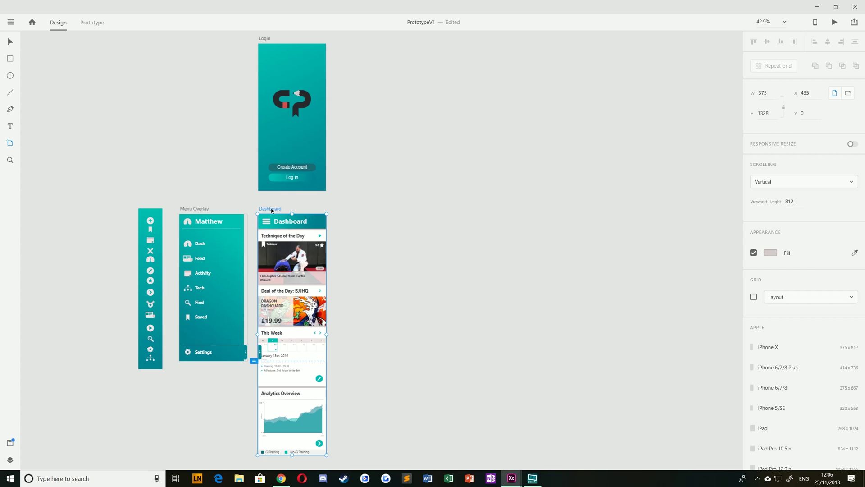
pyautogui.moveTo(277, 210); pyautogui.dragTo(351, 214)
pyautogui.scroll(-3, 541, 238)
pyautogui.hscroll(-2, 542, 238)
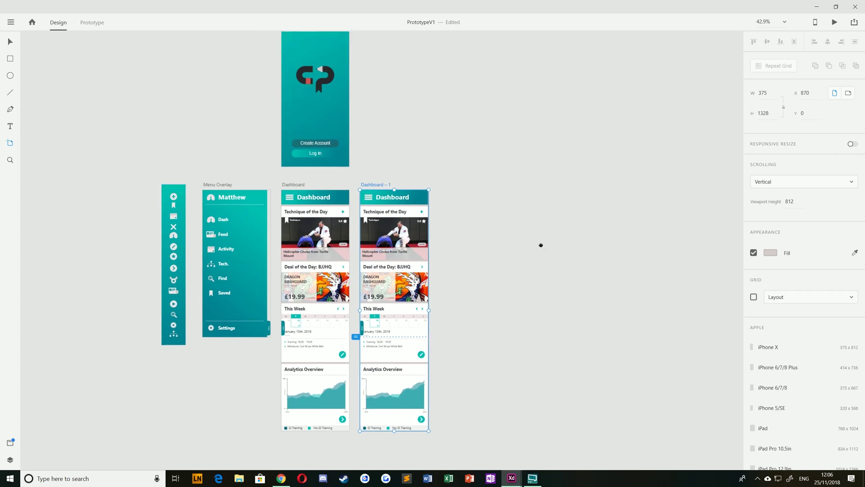
# Delete all content below the header of the duplicated Dashboard artboard, leaving only its header bar.
pyautogui.moveTo(507, 413); pyautogui.dragTo(388, 164)
pyautogui.hotkey('ctrl', 'z')
pyautogui.click(10, 41)
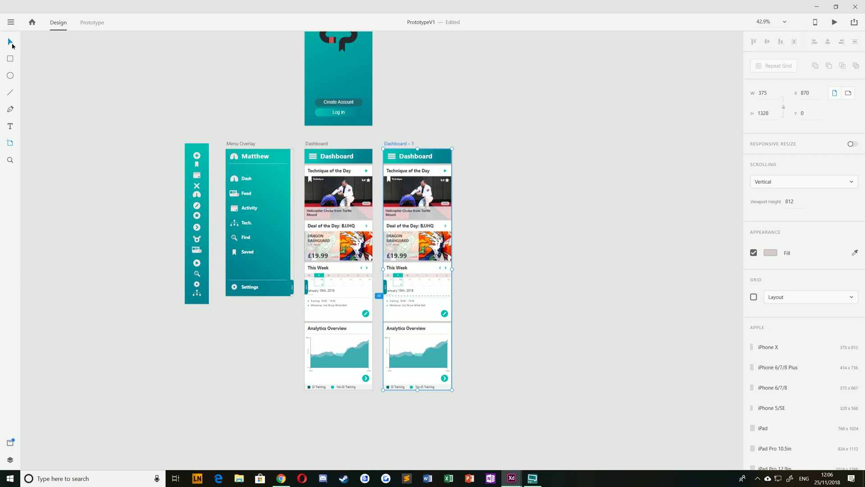
pyautogui.moveTo(508, 441); pyautogui.dragTo(380, 169)
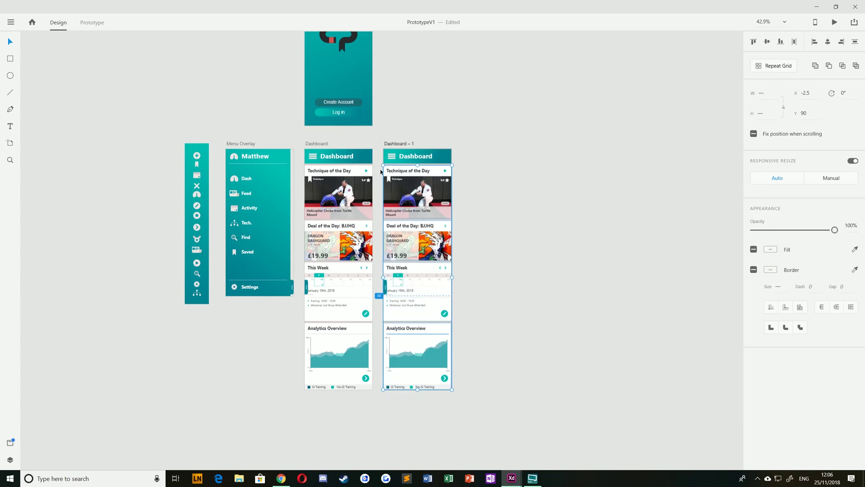
pyautogui.press('Delete')
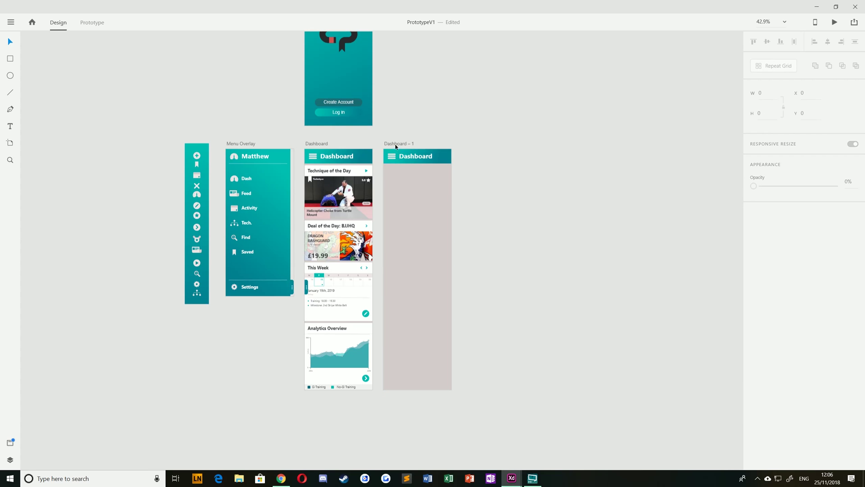
# Stretch the duplicated artboard's height to 1631 and bring it back to 1328.
pyautogui.click(395, 146)
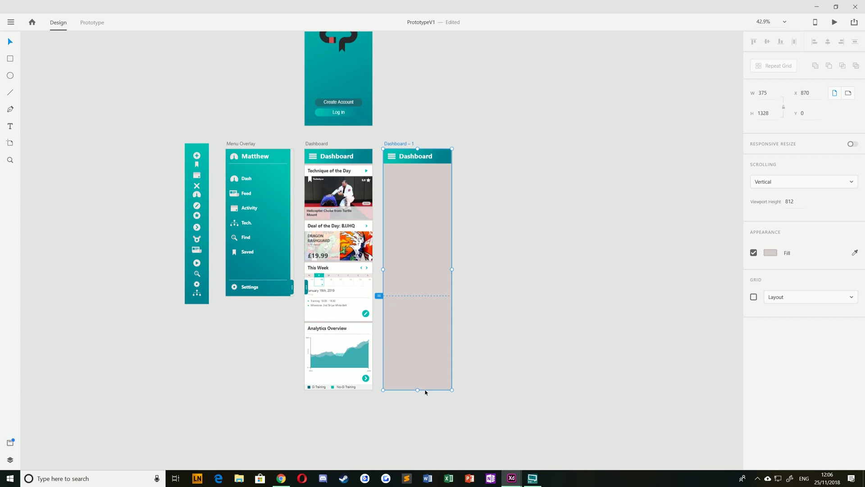
pyautogui.click(416, 392)
pyautogui.click(408, 230)
pyautogui.moveTo(417, 390); pyautogui.dragTo(427, 445)
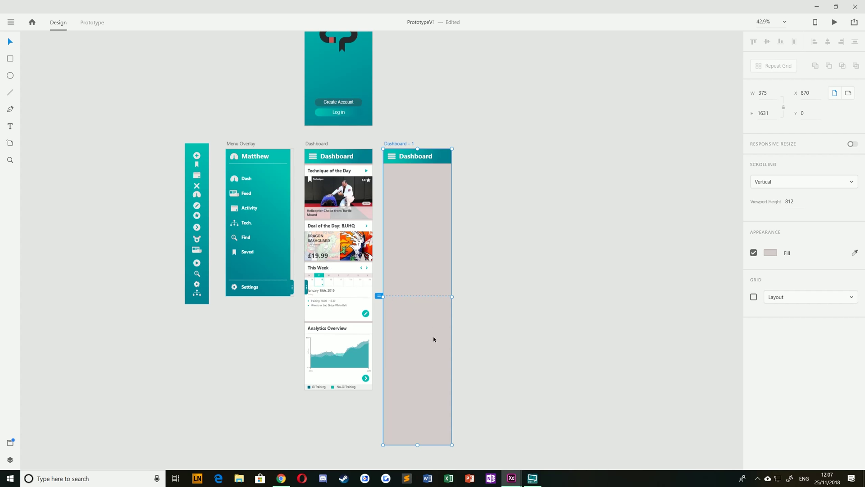
pyautogui.moveTo(418, 438); pyautogui.dragTo(417, 390)
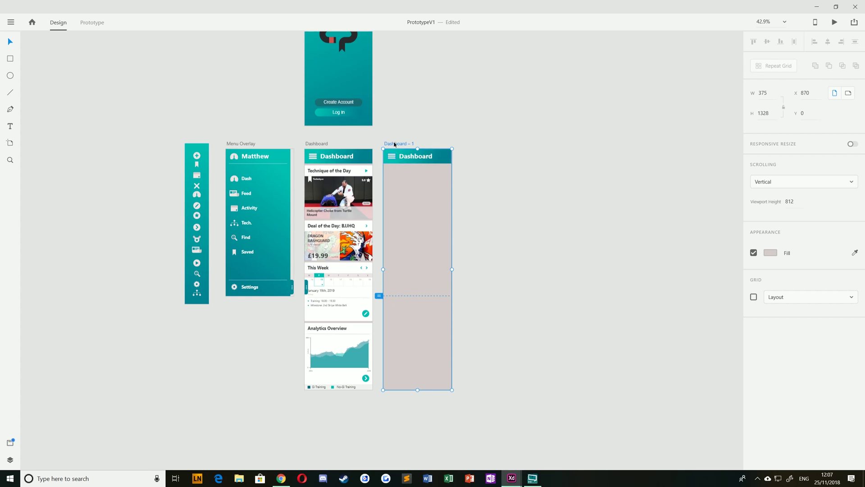
# Rename the duplicated Dashboard artboard as Analytics.
pyautogui.doubleClick(401, 143)
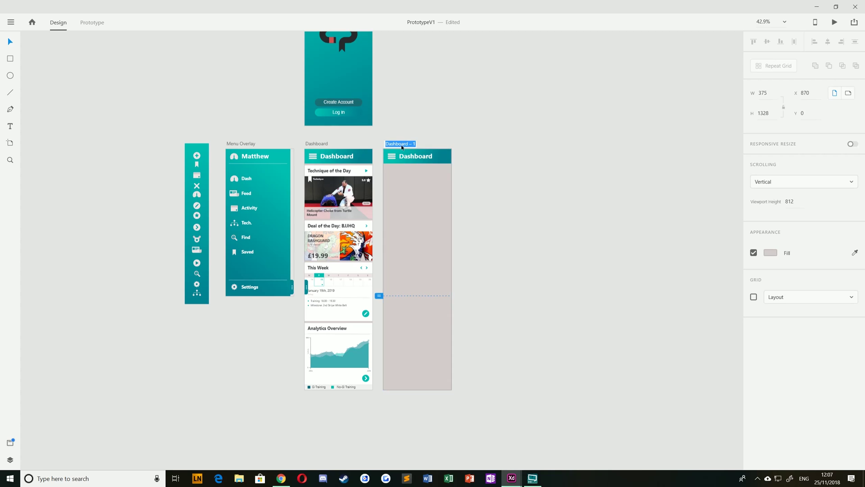
pyautogui.write('Analytics')
pyautogui.press('Return')
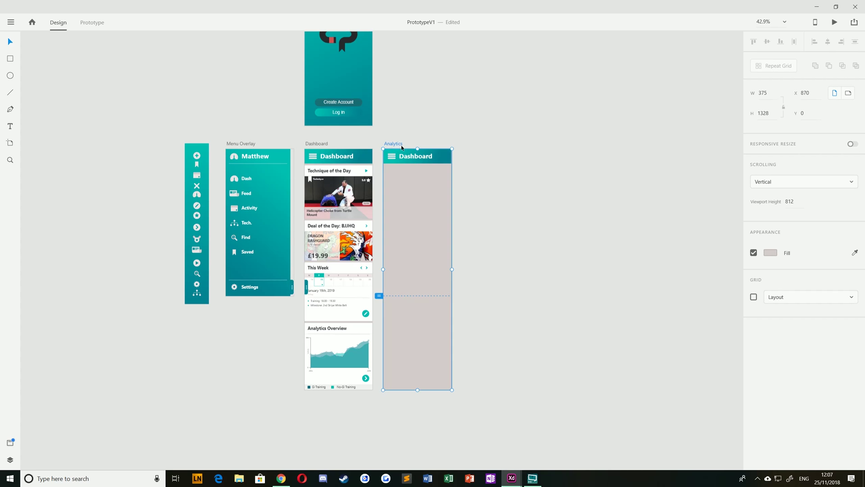
# Switch to the ChokePointsV2 document and trace where the Dashboard's Analytics Overview card links in Prototype mode.
pyautogui.click(147, 147)
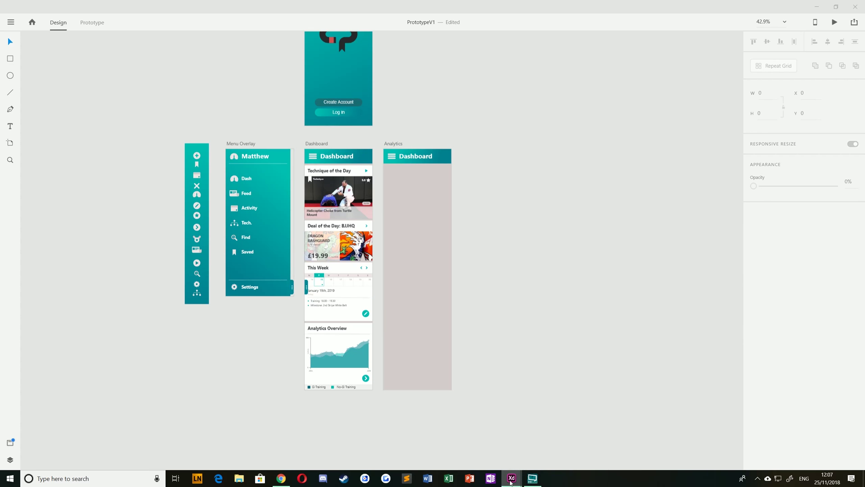
pyautogui.moveTo(511, 477)
pyautogui.click(547, 444)
pyautogui.scroll(5, 108, 222)
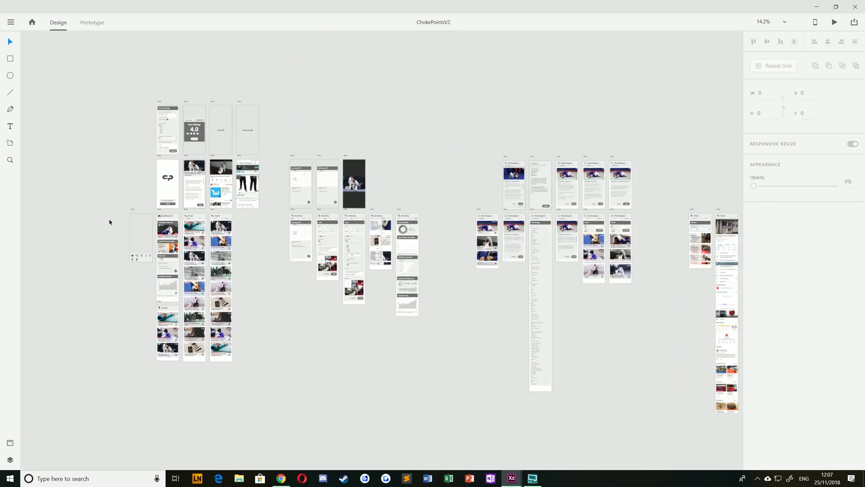
pyautogui.scroll(3, 284, 251)
pyautogui.scroll(-5, 308, 223)
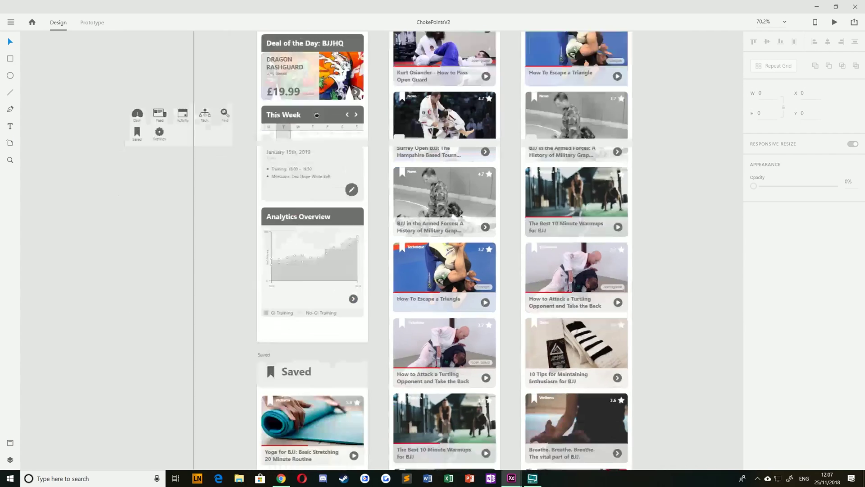
pyautogui.click(355, 243)
pyautogui.hotkey('ctrl', 'Tab')
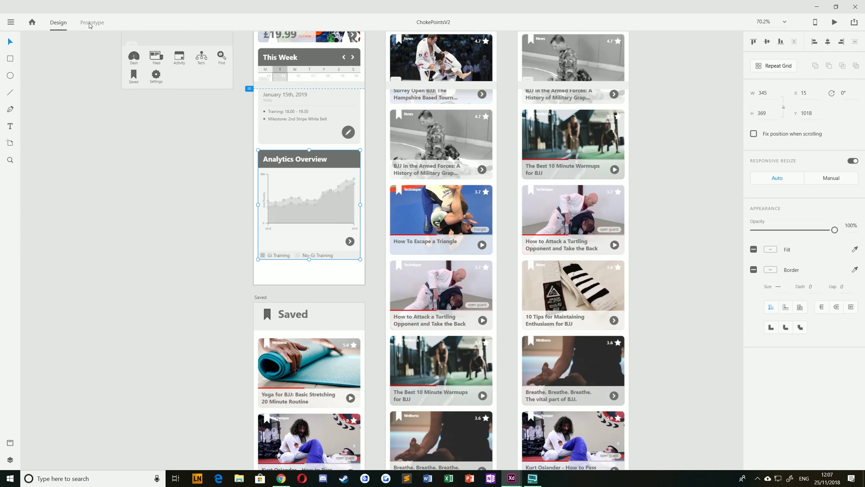
pyautogui.scroll(-5, 525, 210)
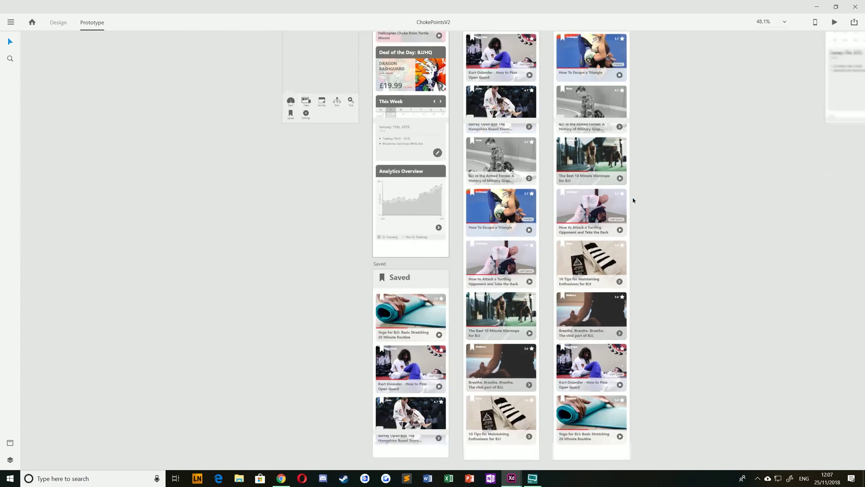
pyautogui.hscroll(10, 496, 202)
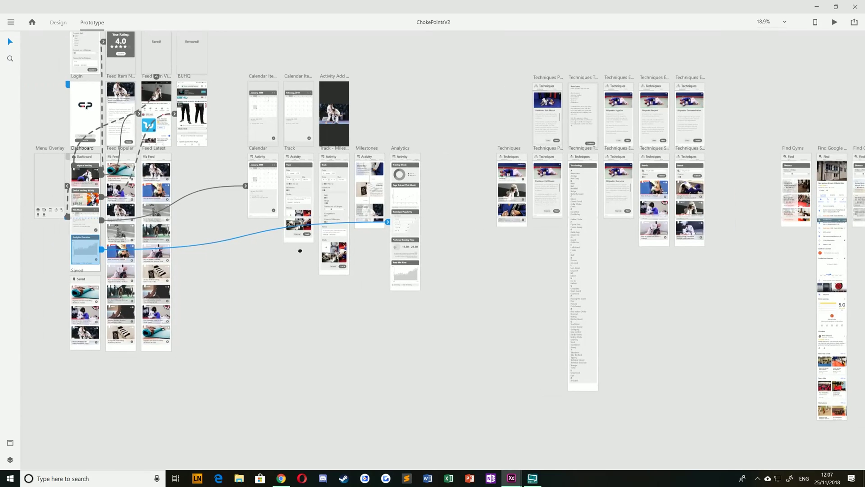
# Examine the header and all cards of the linked Analytics wireframe artboard, down to Total Mat Time.
pyautogui.scroll(5, 443, 192)
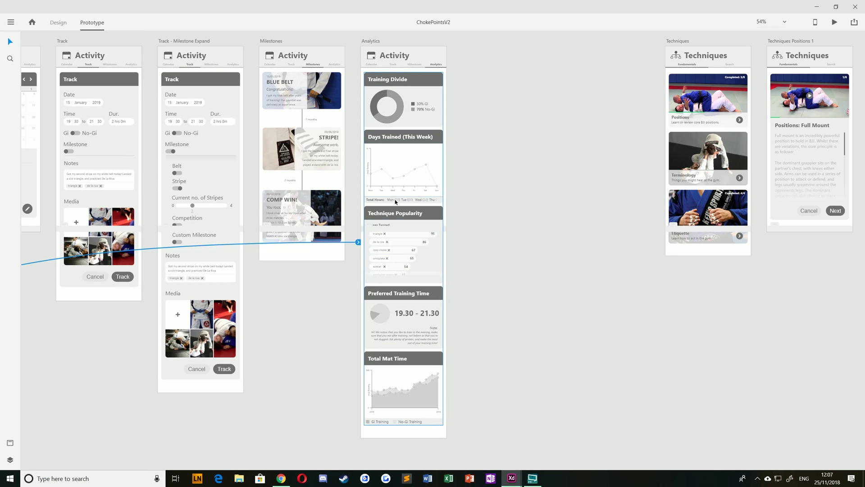
pyautogui.scroll(5, 444, 144)
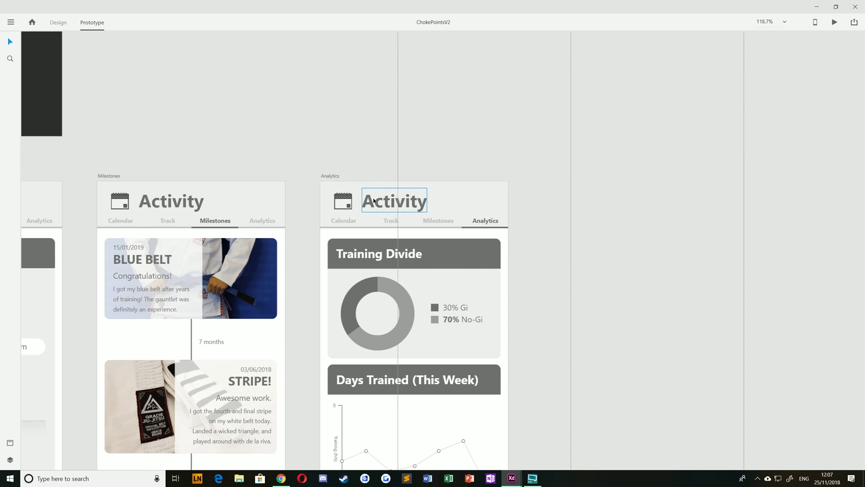
pyautogui.scroll(-4, 374, 200)
pyautogui.scroll(-5, 439, 206)
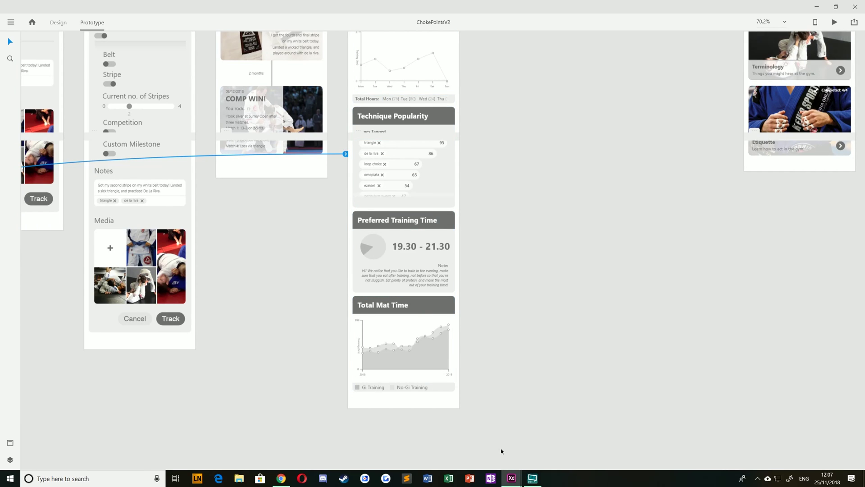
# Return to the PrototypeV1 document and change the header title on the Analytics artboard to Activity.
pyautogui.moveTo(511, 478)
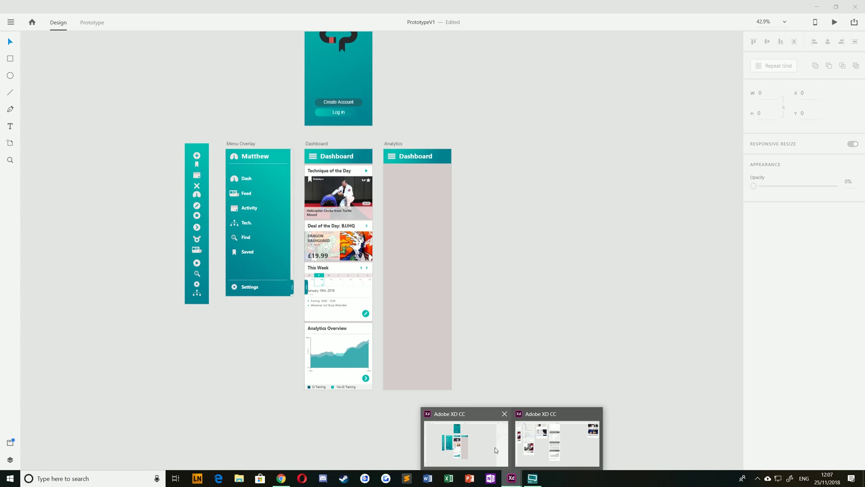
pyautogui.click(494, 450)
pyautogui.scroll(-1, 501, 327)
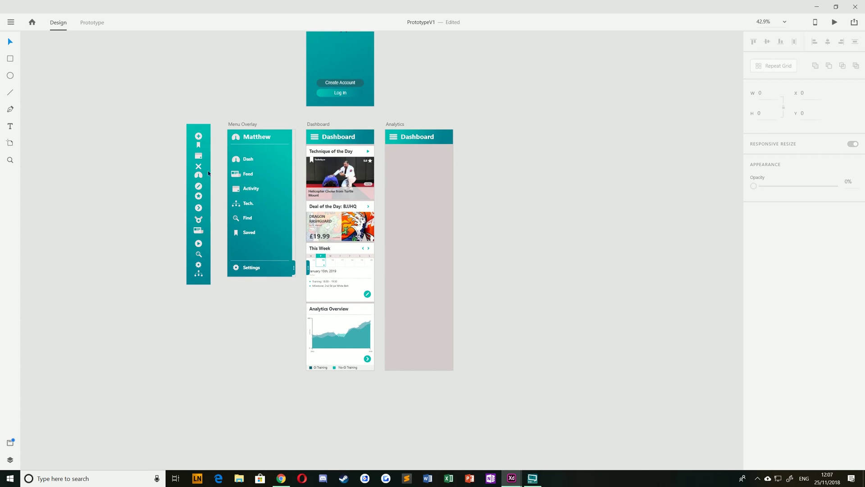
pyautogui.scroll(3, 384, 193)
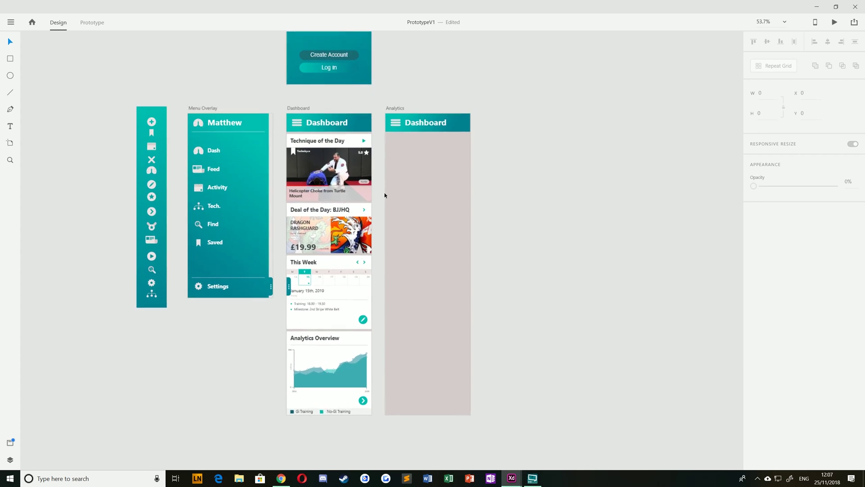
pyautogui.click(456, 118)
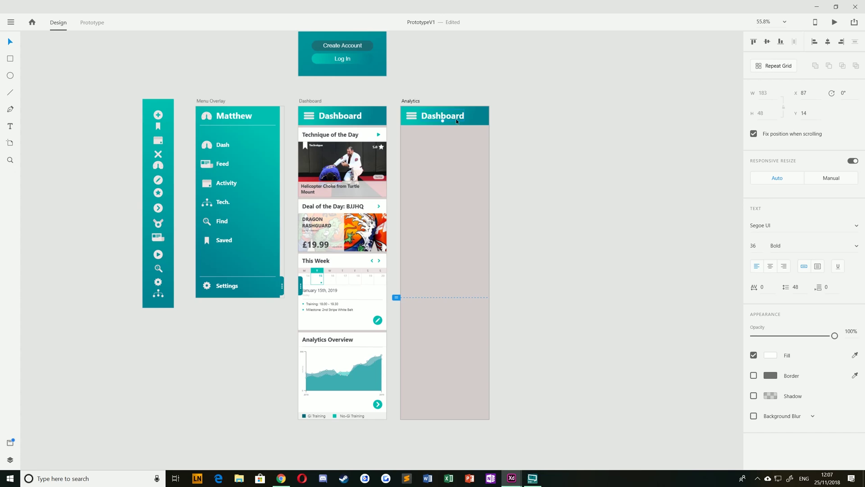
pyautogui.doubleClick(448, 119)
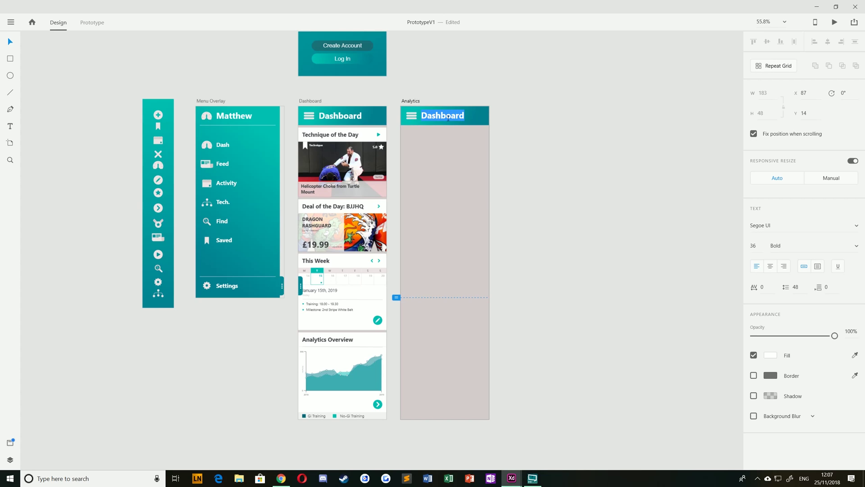
pyautogui.write('Activity')
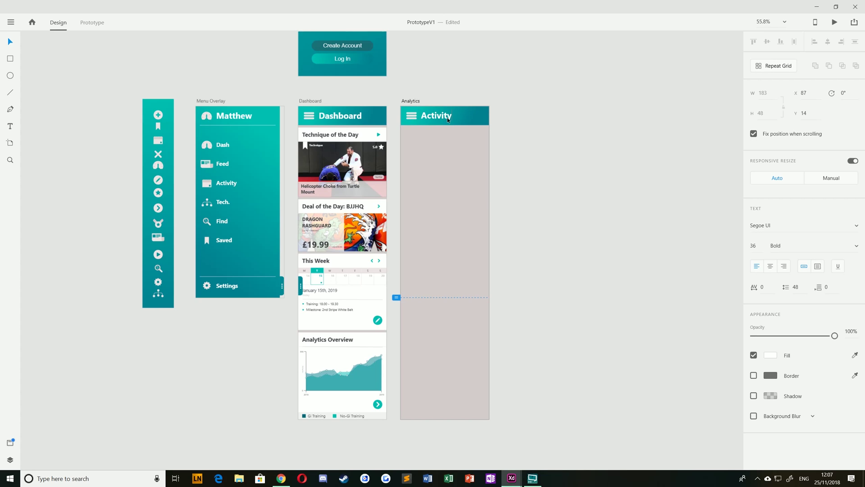
# Replace the hamburger icon in the Analytics artboard's header with a copy of the calendar icon from the icon strip.
pyautogui.click(411, 116)
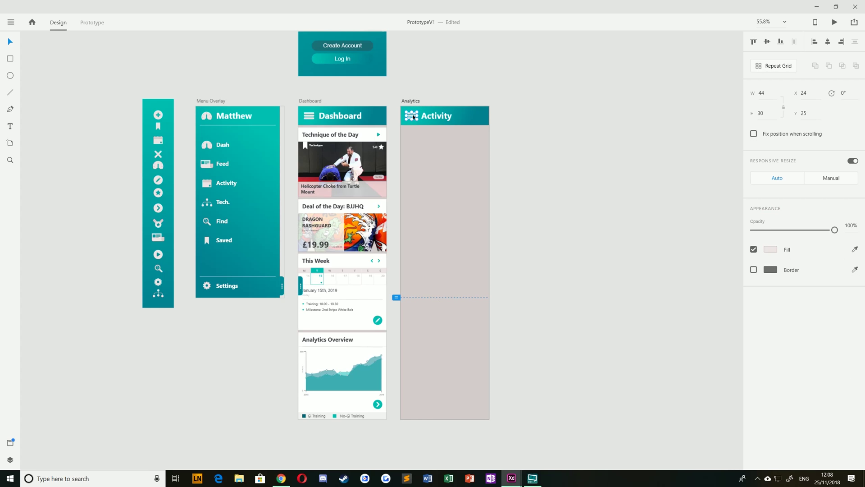
pyautogui.moveTo(361, 104); pyautogui.dragTo(374, 94)
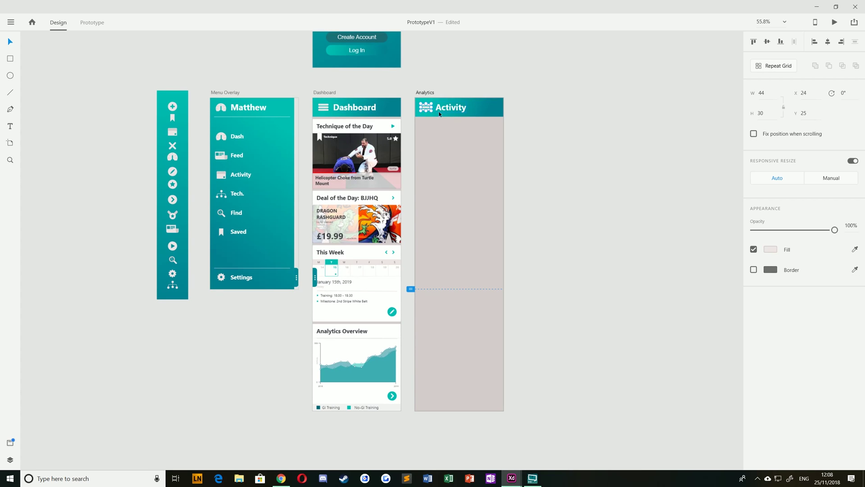
pyautogui.press('Delete')
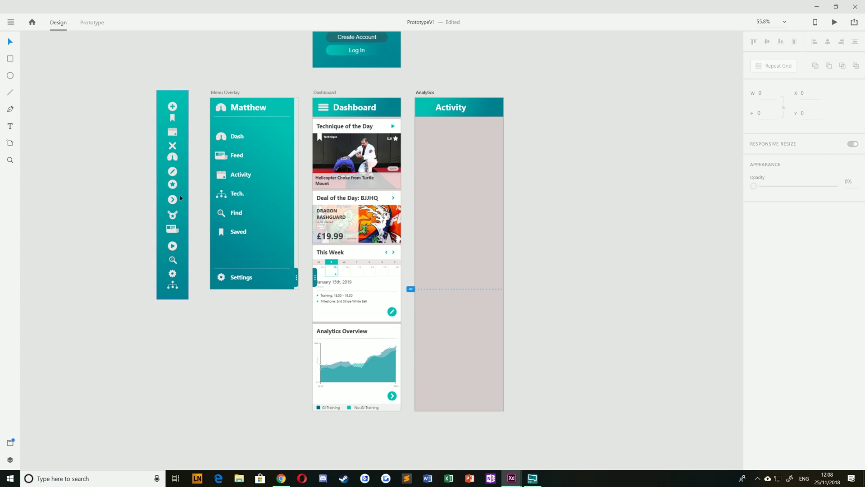
pyautogui.click(171, 134)
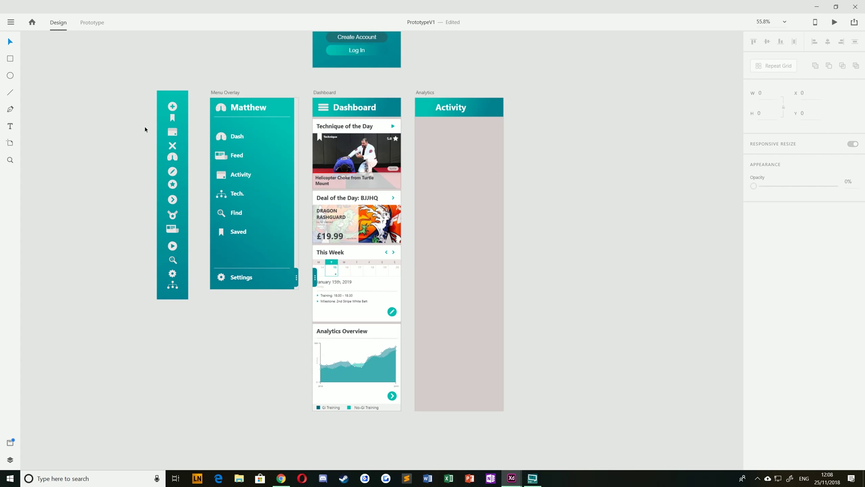
pyautogui.moveTo(172, 132); pyautogui.dragTo(435, 110)
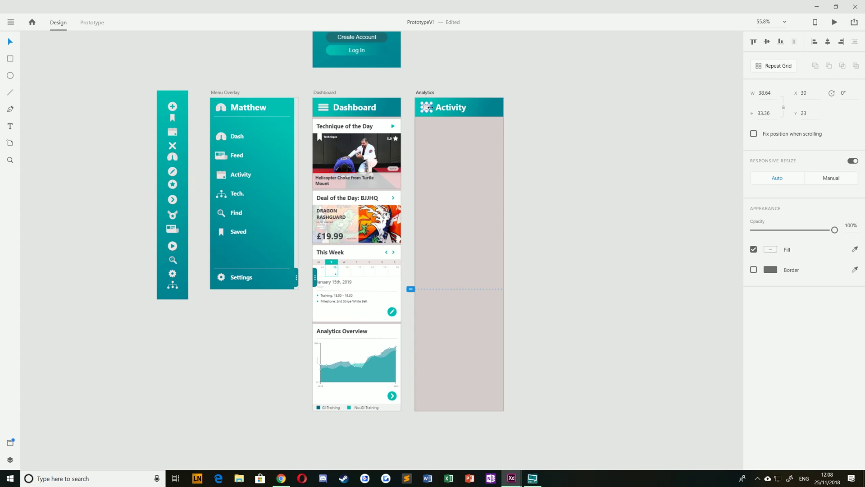
# Scale the calendar icon to 45.36 × 39.16 over the Dashboard's hamburger icon and transfer it to the same place in the Analytics header.
pyautogui.scroll(6, 434, 110)
pyautogui.moveTo(401, 142); pyautogui.dragTo(442, 151)
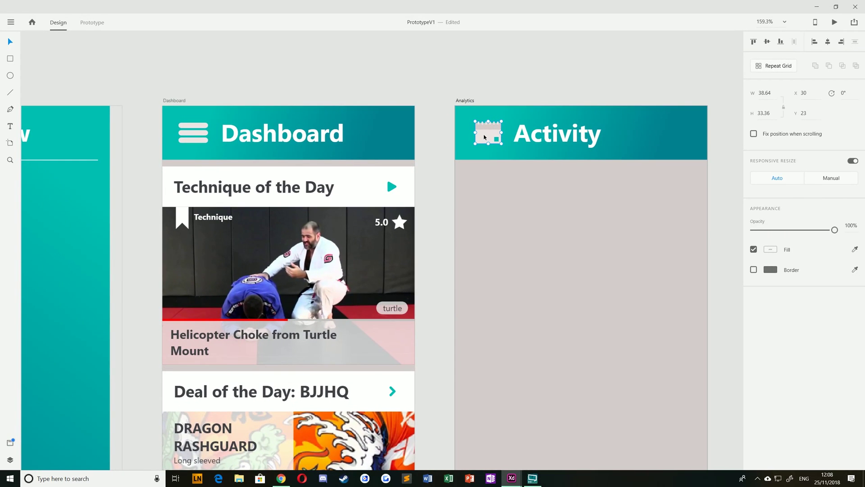
pyautogui.moveTo(480, 138); pyautogui.dragTo(177, 118)
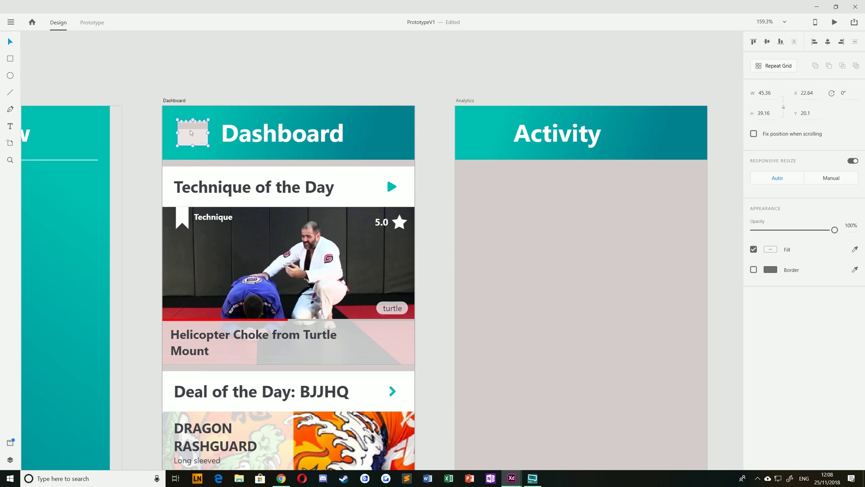
pyautogui.press('Escape')
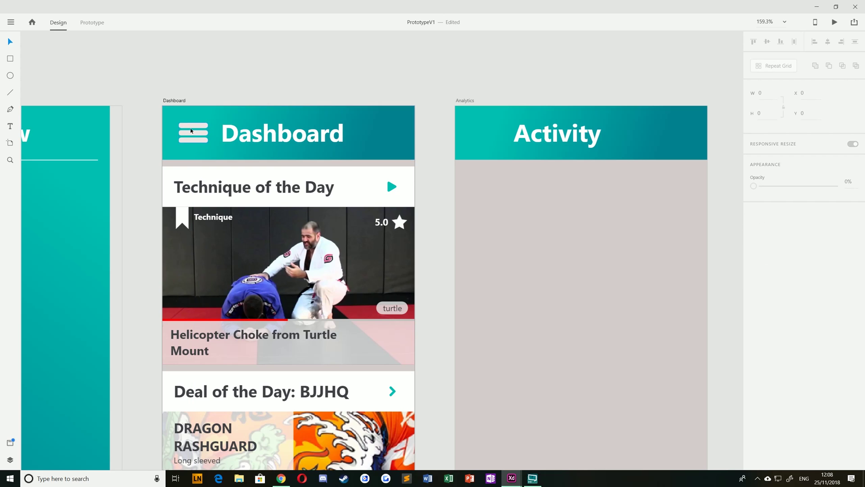
pyautogui.click(467, 101)
pyautogui.hotkey('ctrl', 'v')
pyautogui.click(443, 78)
pyautogui.hscroll(5, 385, 195)
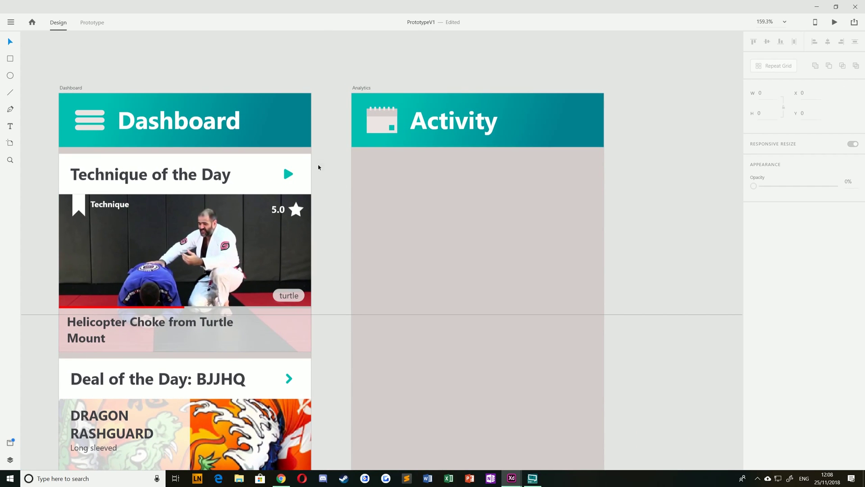
# Check the Activity header's tab row in ChokePointsV2 and extend the PrototypeV1 Analytics header bar to a height of 110.
pyautogui.moveTo(511, 477)
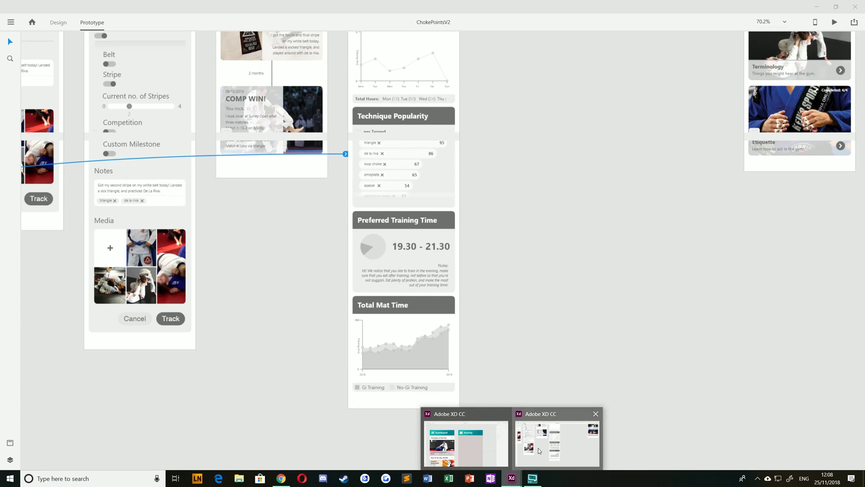
pyautogui.click(558, 437)
pyautogui.scroll(5, 420, 163)
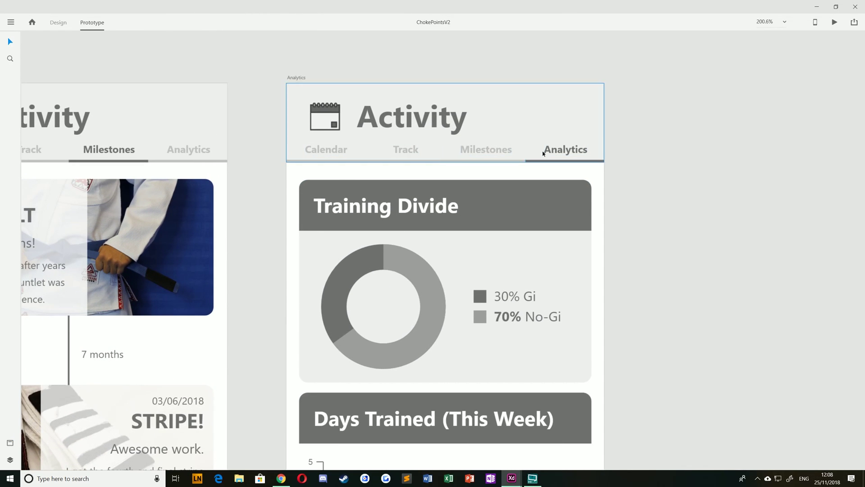
pyautogui.moveTo(511, 477)
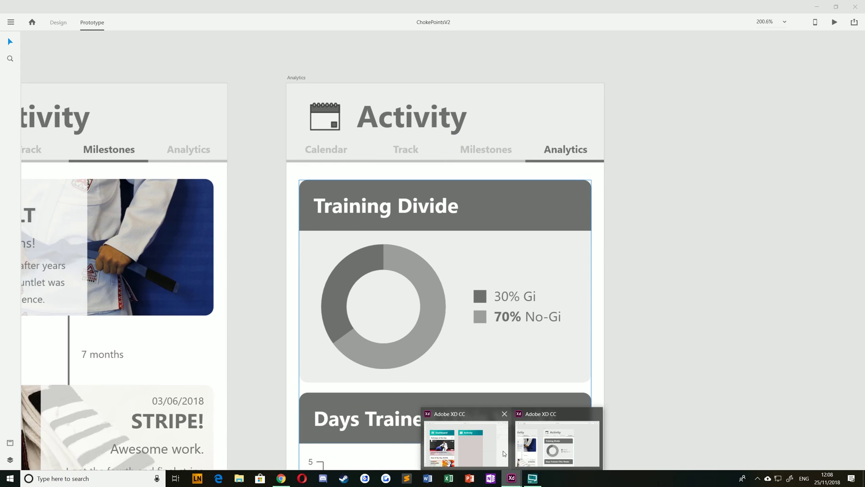
pyautogui.click(468, 440)
pyautogui.click(554, 121)
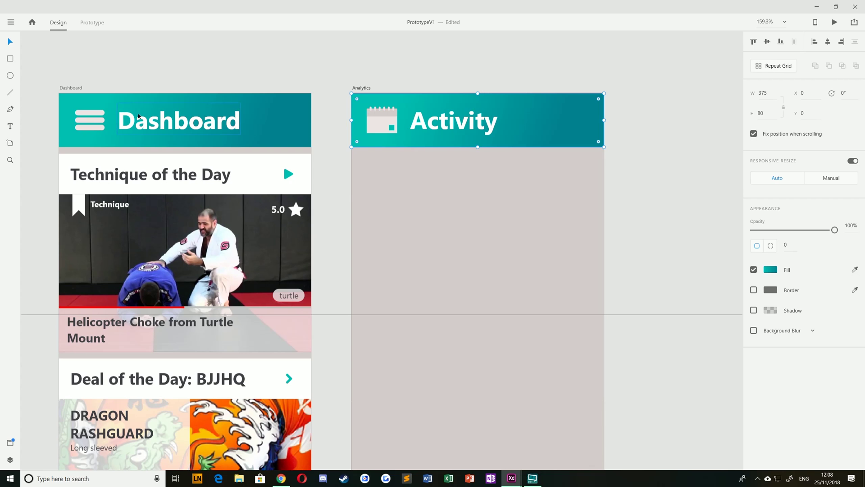
pyautogui.moveTo(437, 237); pyautogui.dragTo(472, 129)
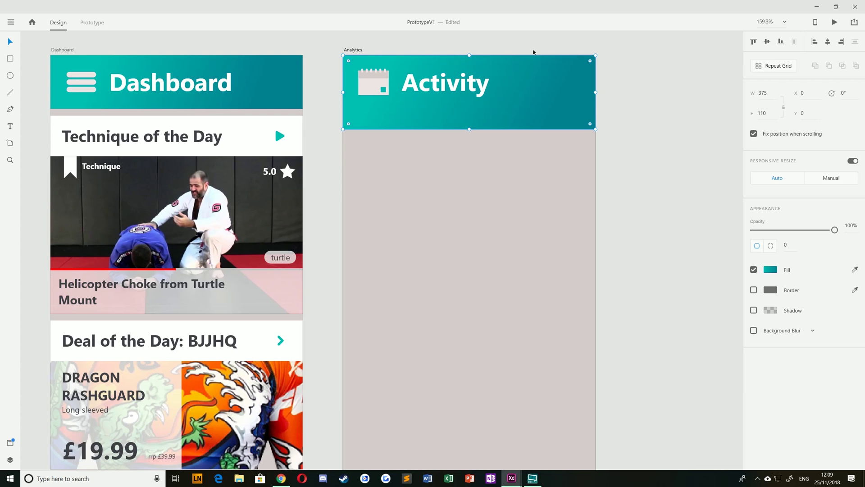
pyautogui.moveTo(348, 60); pyautogui.dragTo(438, 120)
pyautogui.hotkey('ctrl', 'z')
pyautogui.click(623, 116)
pyautogui.moveTo(623, 116); pyautogui.dragTo(570, 159)
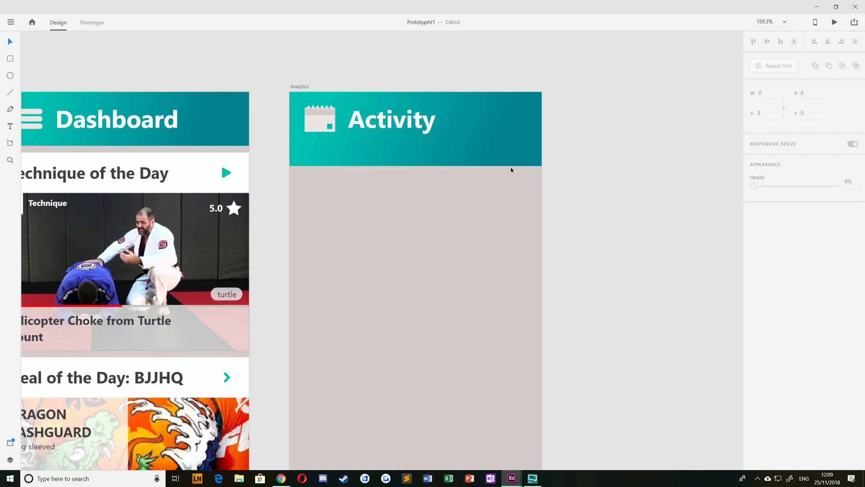
# Examine the Activity headers and tab rows on the Analytics, Milestones and Track screens in ChokePointsV2, and return to PrototypeV1.
pyautogui.moveTo(512, 478)
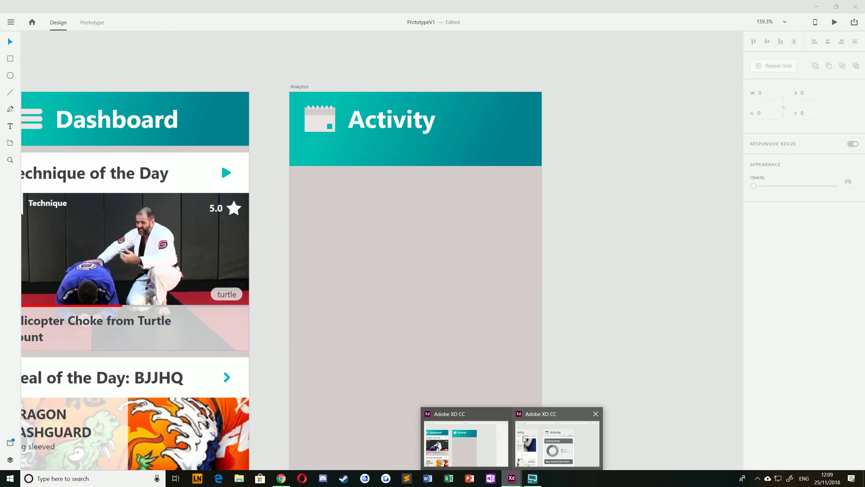
pyautogui.click(524, 435)
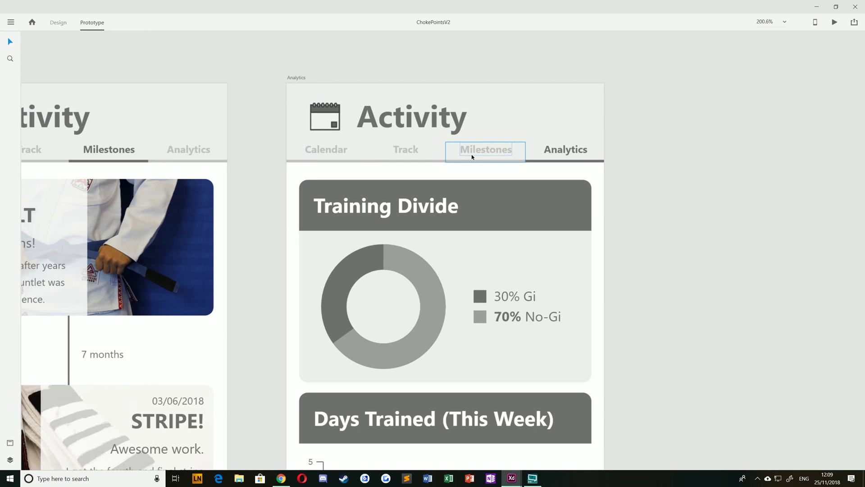
pyautogui.moveTo(472, 157); pyautogui.dragTo(656, 163)
pyautogui.moveTo(48, 233)
pyautogui.mouseDown()
pyautogui.moveTo(187, 234)
pyautogui.moveTo(566, 210)
pyautogui.mouseUp()
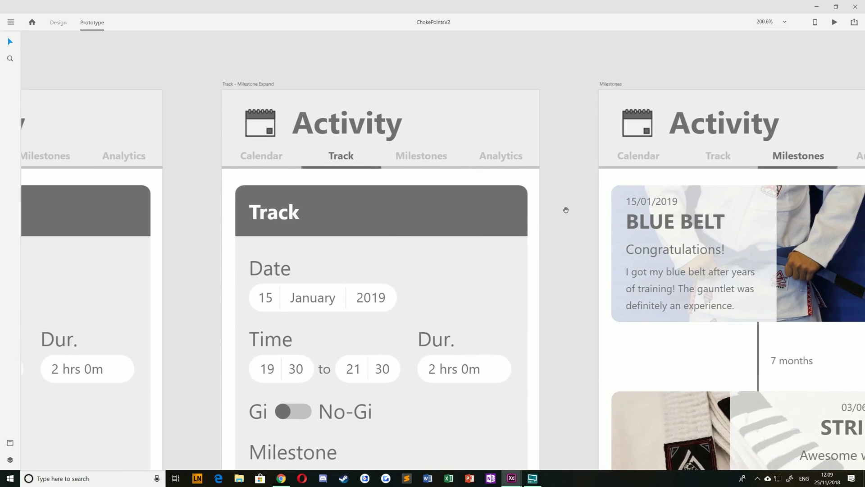
pyautogui.moveTo(247, 212); pyautogui.dragTo(516, 205)
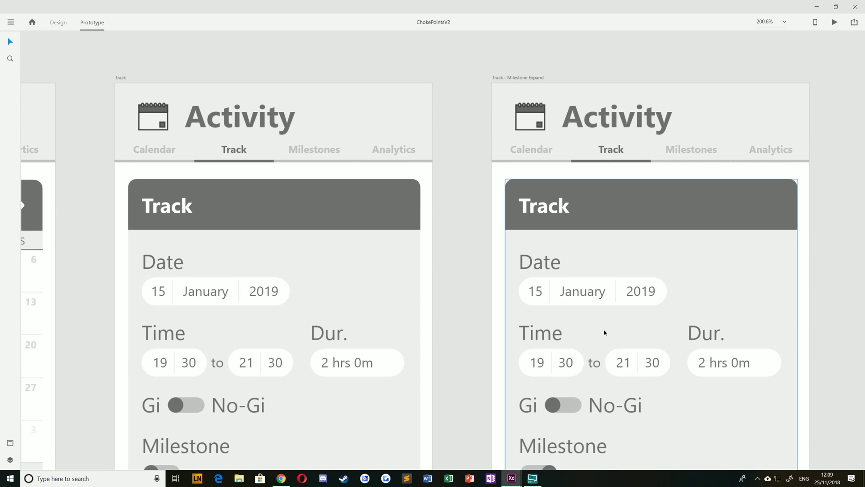
pyautogui.moveTo(512, 477)
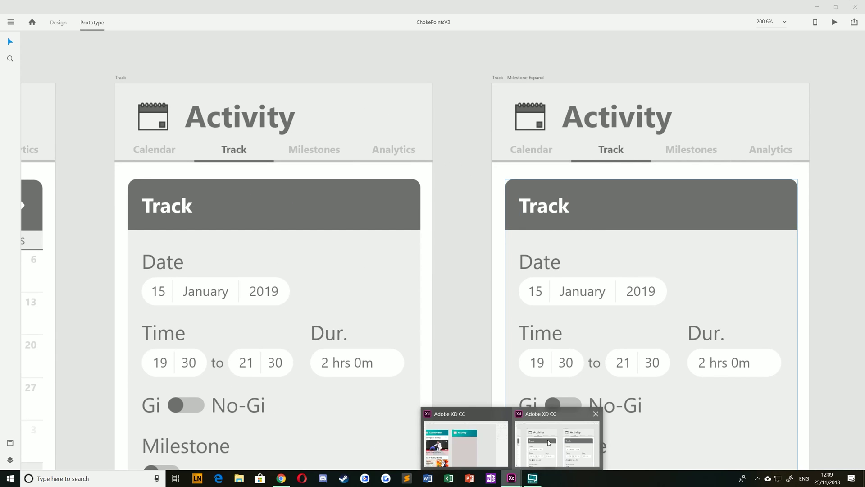
pyautogui.click(466, 443)
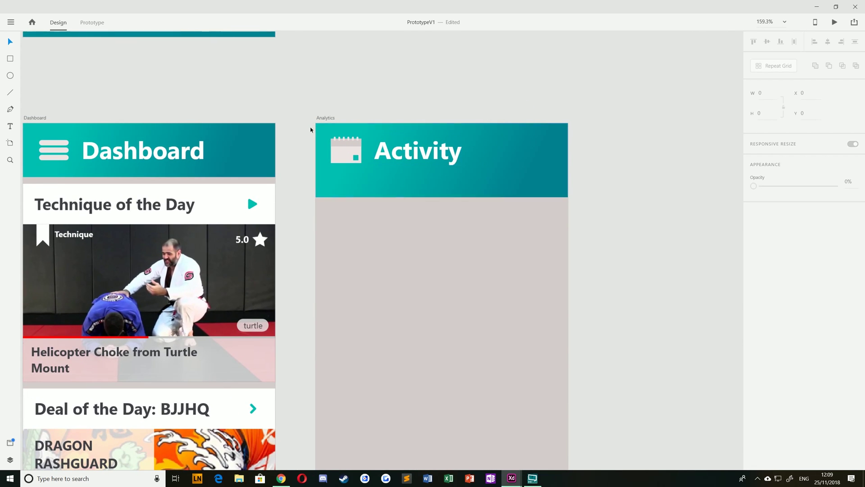
# Add the text Analytics just below the Activity header on the Analytics artboard.
pyautogui.click(418, 151)
pyautogui.click(10, 128)
pyautogui.click(355, 230)
pyautogui.write('Ac')
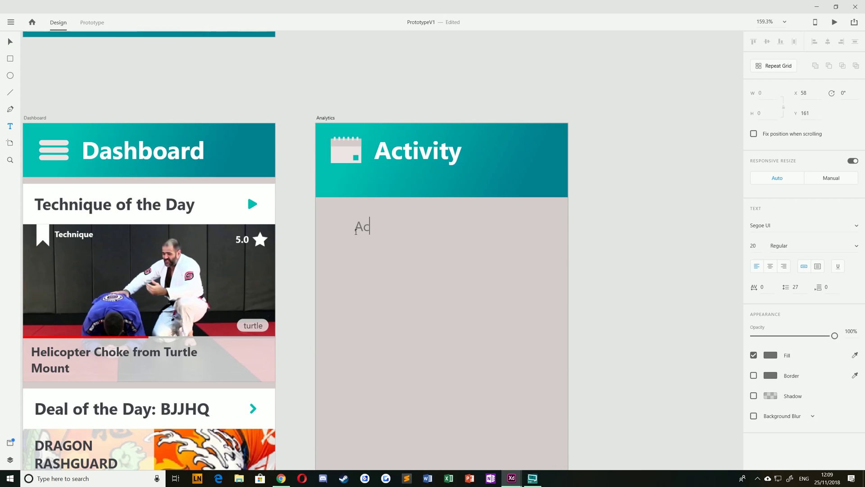
pyautogui.press('BackSpace')
pyautogui.write('nalytics')
pyautogui.click(10, 41)
pyautogui.click(643, 236)
pyautogui.click(400, 228)
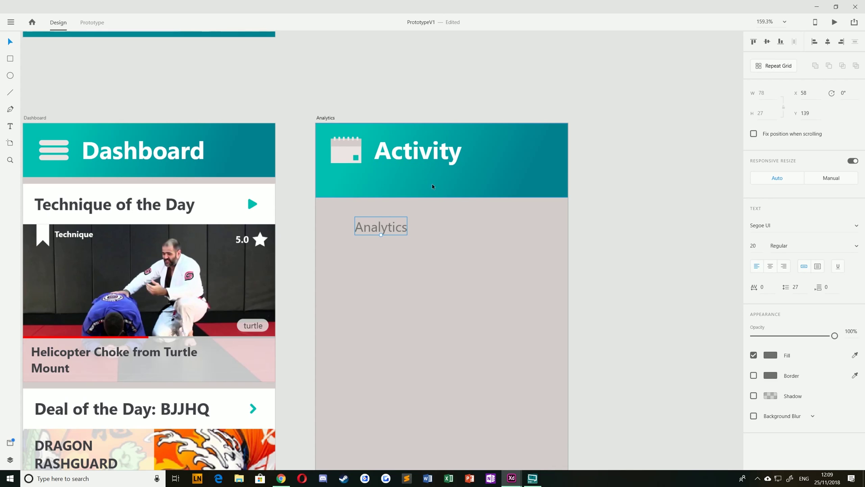
# Try placing the Analytics label with the artboard's five-column layout grid as a guide, and hide the grid again.
pyautogui.click(324, 119)
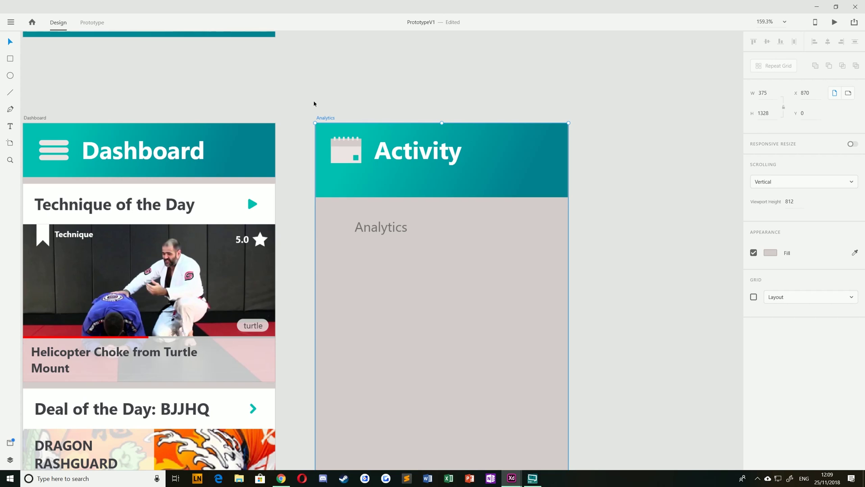
pyautogui.click(753, 297)
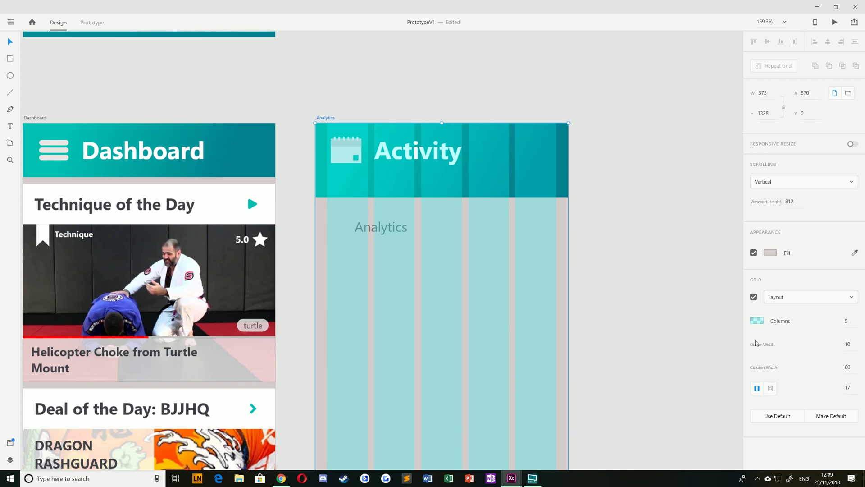
pyautogui.click(624, 266)
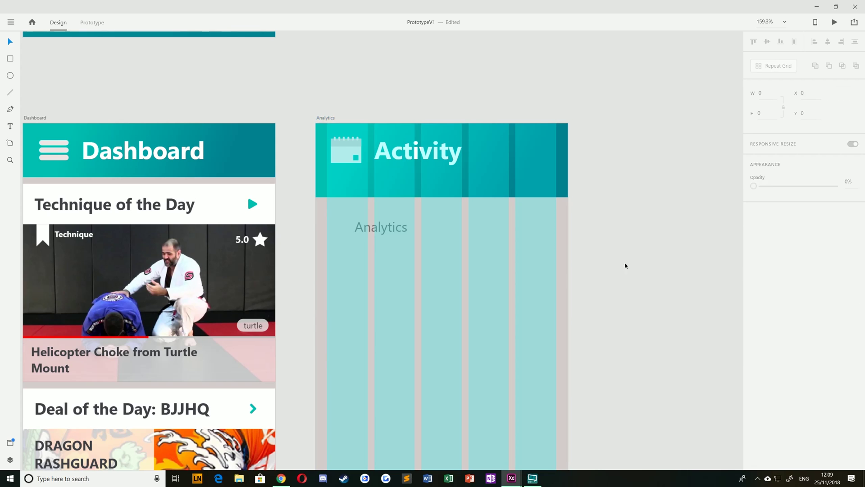
pyautogui.scroll(-2, 419, 322)
pyautogui.hscroll(2, 419, 322)
pyautogui.moveTo(329, 193); pyautogui.dragTo(402, 174)
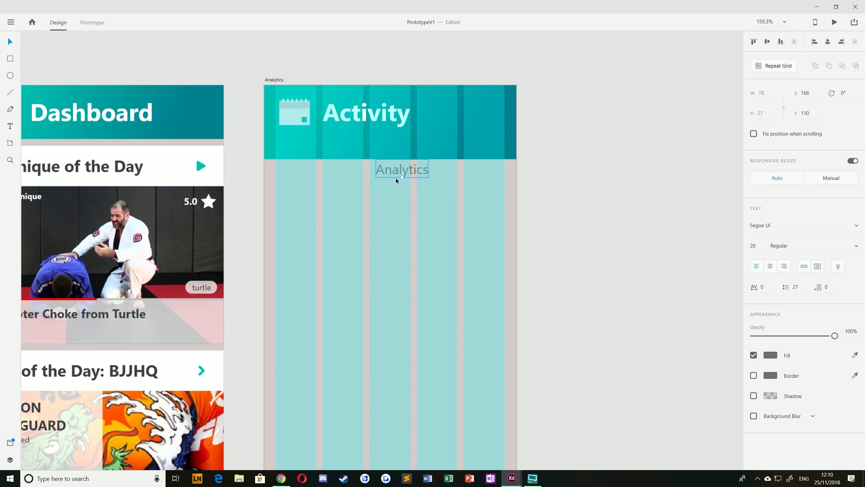
pyautogui.moveTo(394, 176); pyautogui.dragTo(372, 224)
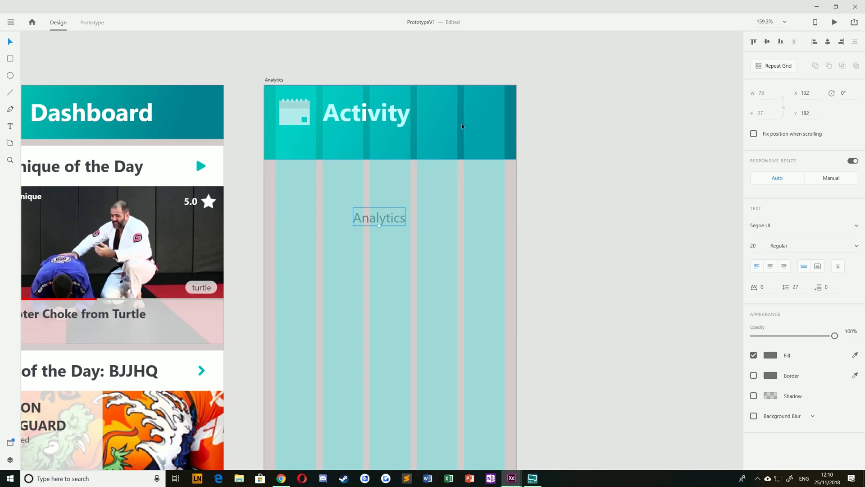
pyautogui.click(267, 81)
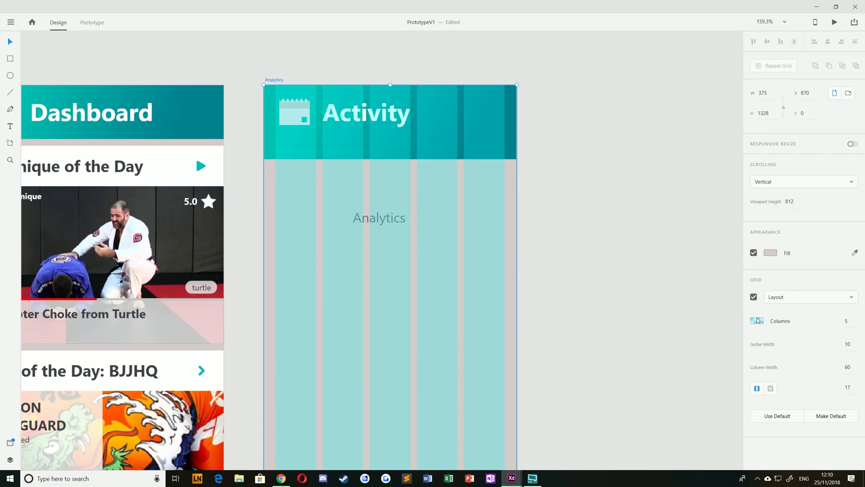
pyautogui.click(753, 297)
# Move the Analytics label closer to the header and set its font to size 14, Bold.
pyautogui.moveTo(383, 220); pyautogui.dragTo(421, 201)
pyautogui.click(759, 248)
pyautogui.press('Return')
pyautogui.click(760, 250)
pyautogui.write('14')
pyautogui.press('Return')
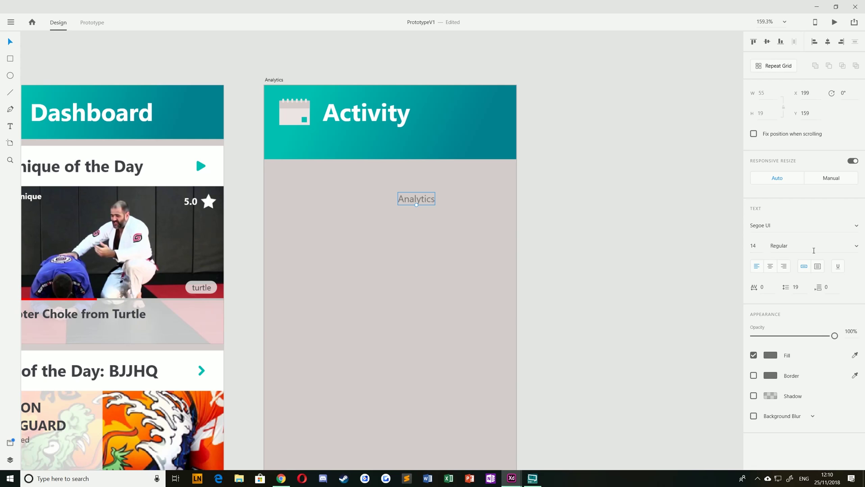
pyautogui.click(855, 246)
pyautogui.click(776, 374)
# Place the Analytics label inside the header below the Activity title, at about X 217, Y 73, and fill it with near-white #FFFCFC.
pyautogui.moveTo(401, 201); pyautogui.dragTo(447, 136)
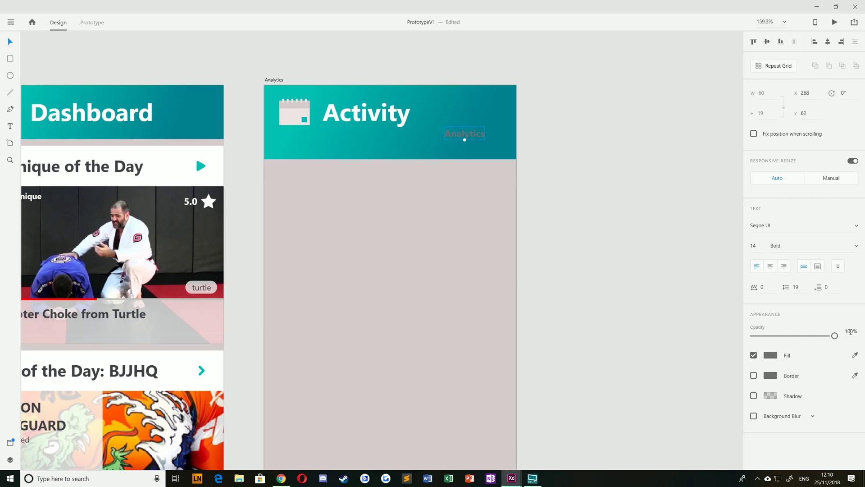
pyautogui.click(772, 358)
pyautogui.click(645, 287)
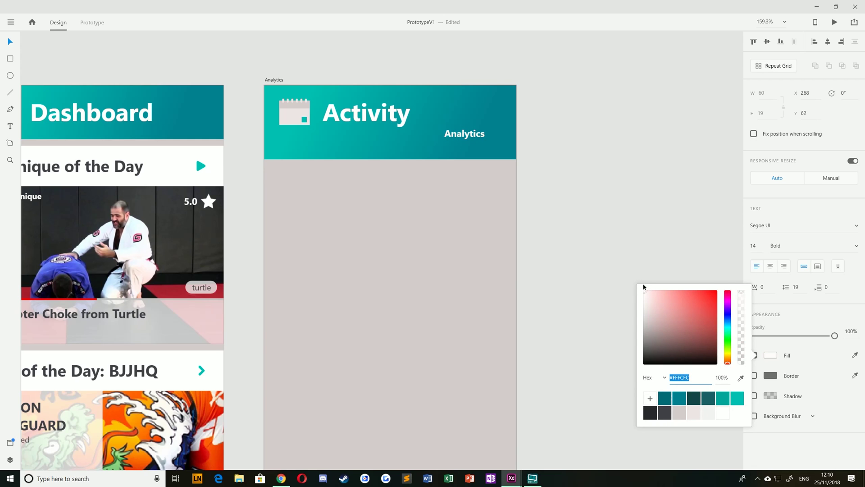
pyautogui.click(594, 190)
pyautogui.moveTo(470, 138); pyautogui.dragTo(434, 143)
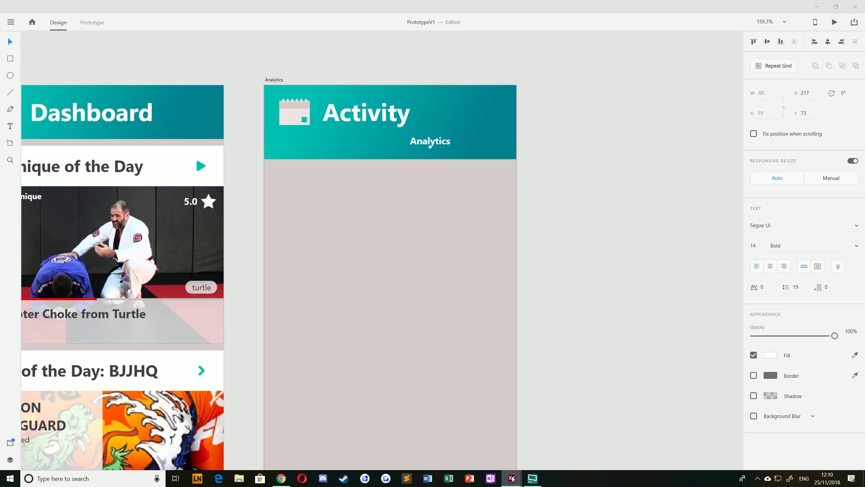
# Check the Analytics tab label and tab underline on the Track screen in ChokePointsV2, and return to PrototypeV1.
pyautogui.moveTo(511, 478)
pyautogui.click(536, 449)
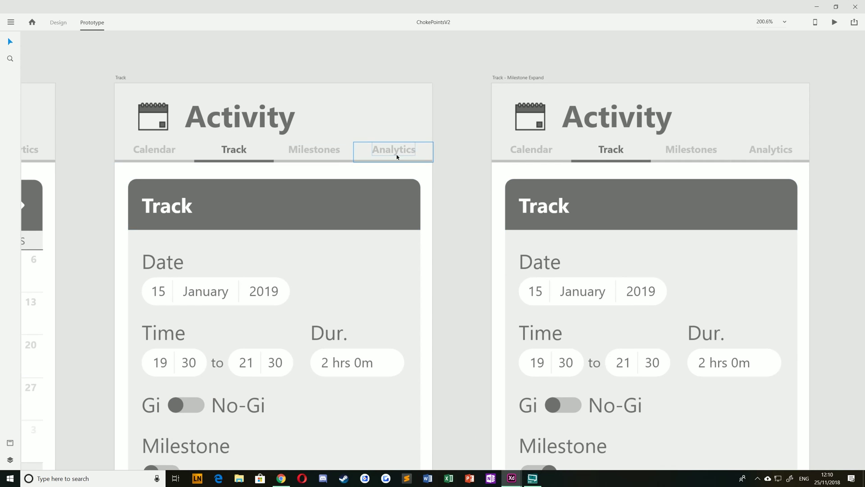
pyautogui.moveTo(512, 478)
pyautogui.click(498, 463)
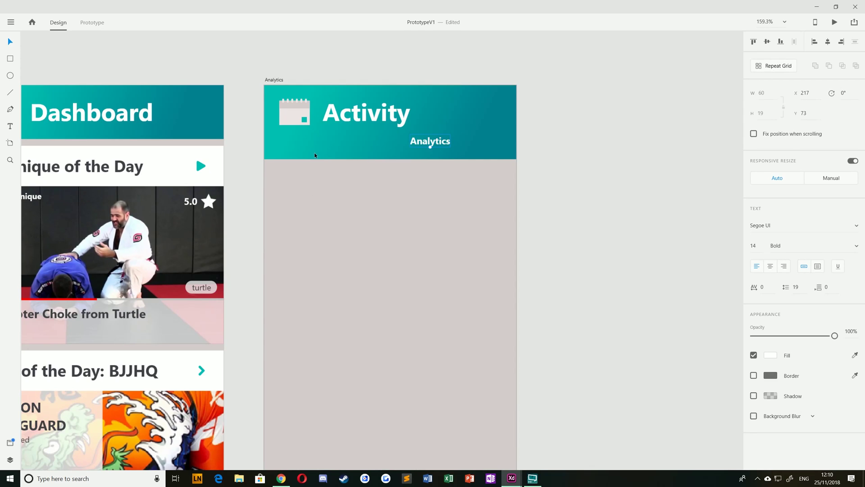
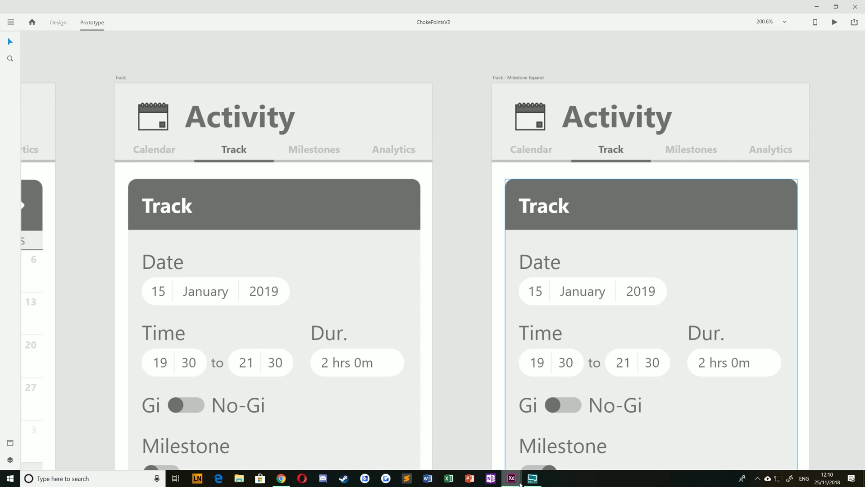
pyautogui.moveTo(511, 477)
pyautogui.click(464, 439)
# Add a white bar 375 wide and 4 high, and align it with the lower edge of the Activity header at Y 106.
pyautogui.moveTo(325, 154); pyautogui.dragTo(515, 145)
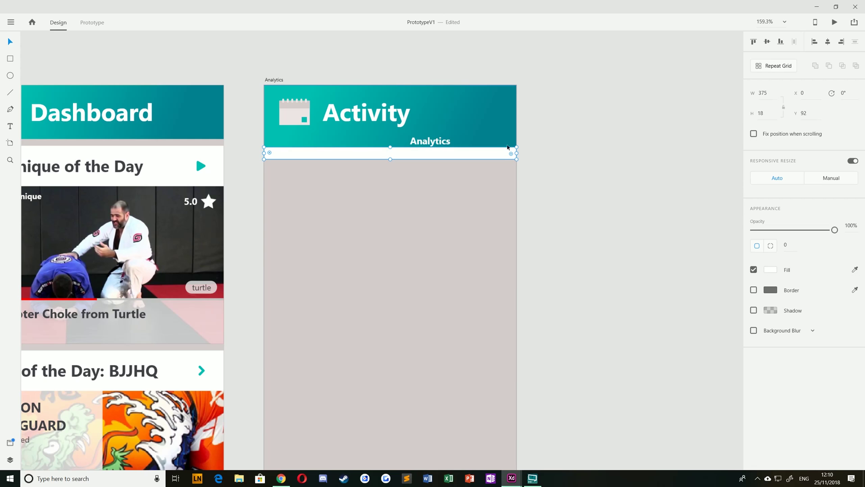
pyautogui.click(761, 113)
pyautogui.write('5')
pyautogui.press('Return')
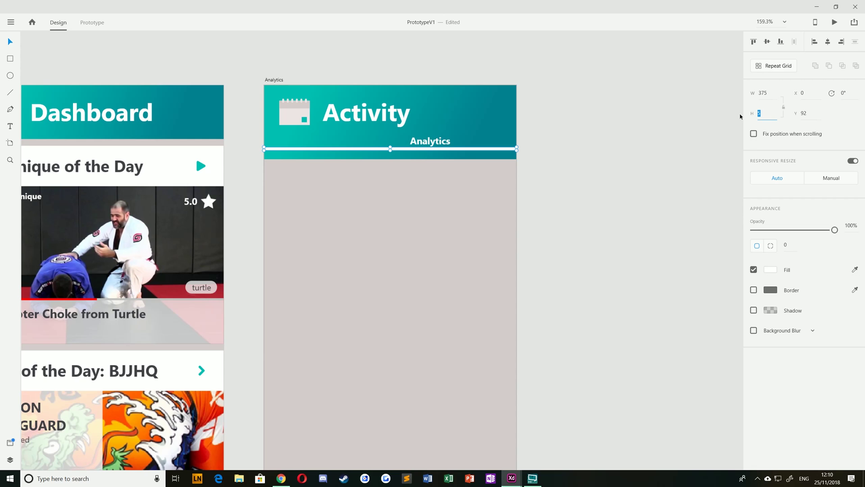
pyautogui.write('4')
pyautogui.press('Return')
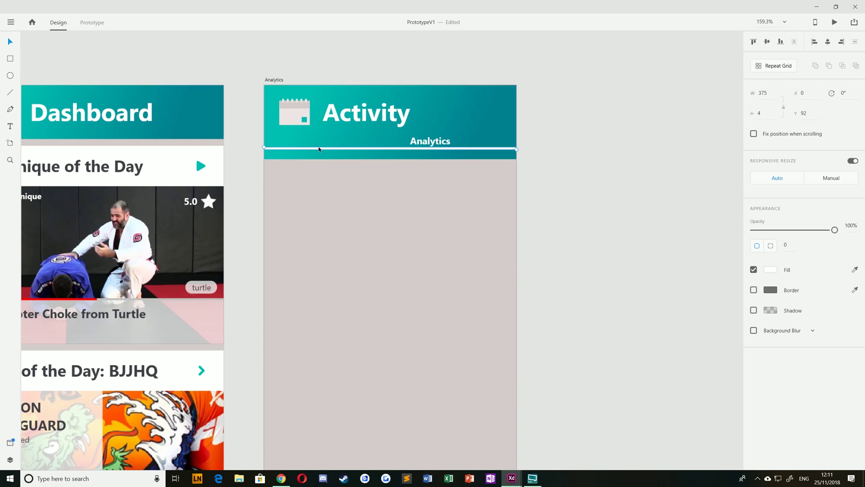
pyautogui.moveTo(347, 148); pyautogui.dragTo(355, 161)
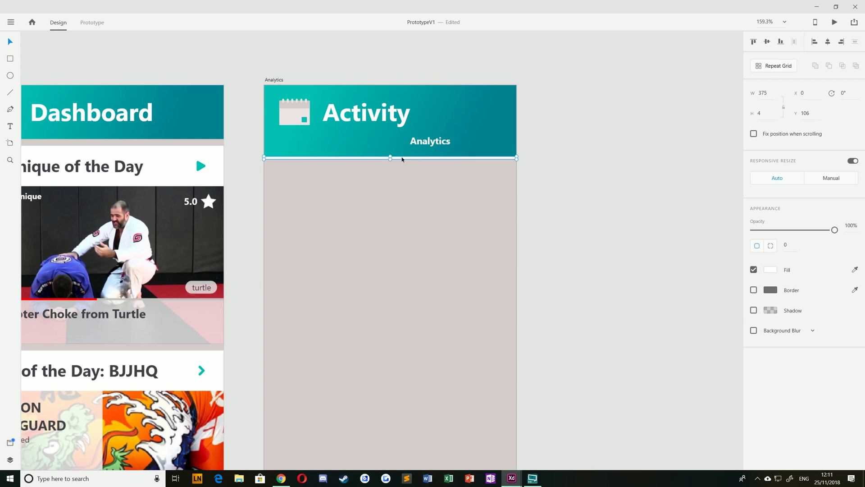
# Reduce the white bar to a single tab's width by dividing 375 by 4 and rounding to 93.
pyautogui.click(758, 93)
pyautogui.click(770, 95)
pyautogui.write('/4')
pyautogui.press('Return')
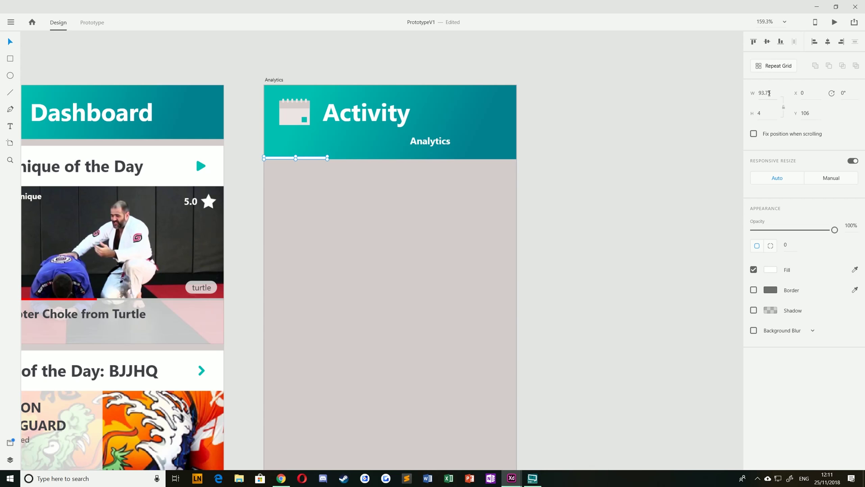
pyautogui.doubleClick(768, 93)
pyautogui.write('93')
pyautogui.press('Return')
pyautogui.click(775, 97)
pyautogui.click(555, 168)
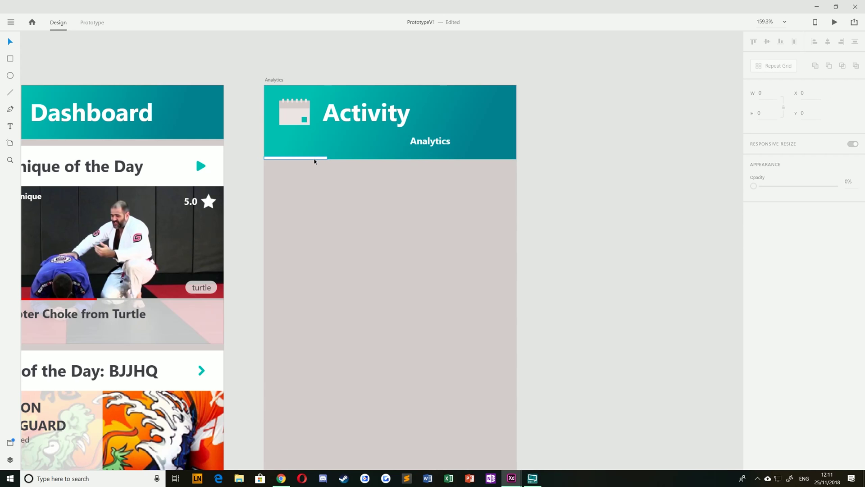
# Duplicate the quarter-width white bar along the header's lower edge until the full width is covered, and inspect the joins up close.
pyautogui.moveTo(315, 158); pyautogui.dragTo(514, 158)
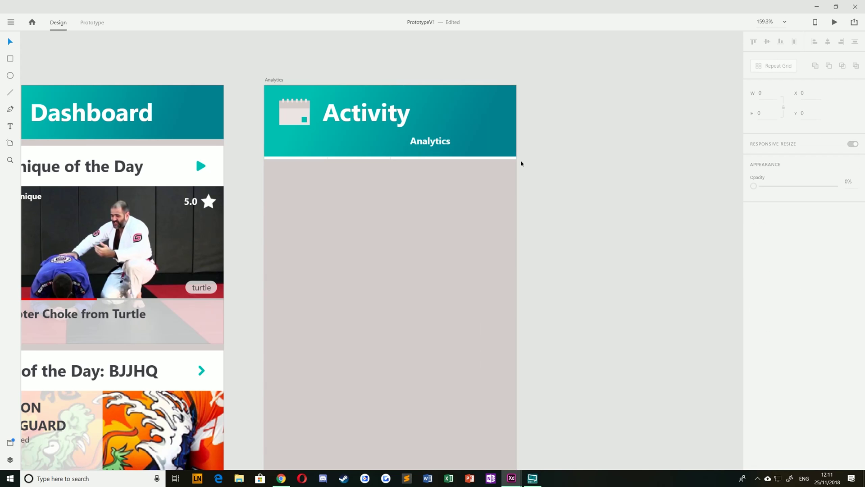
pyautogui.scroll(10, 519, 161)
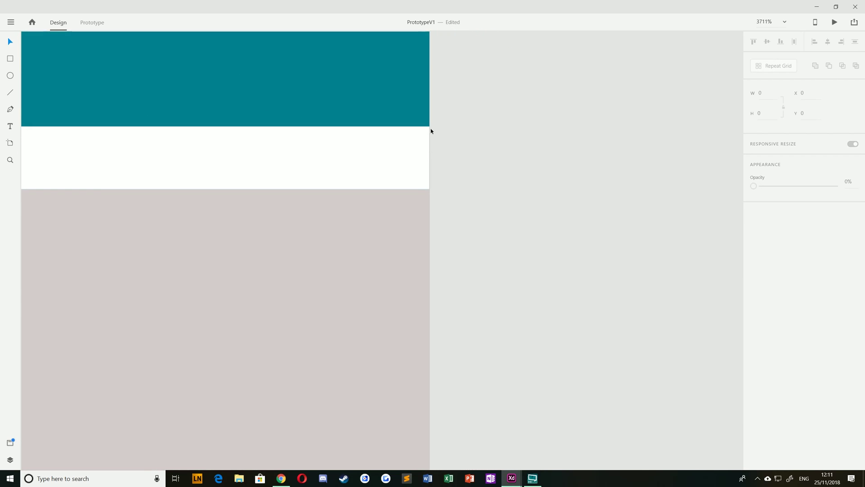
pyautogui.scroll(-5, 435, 178)
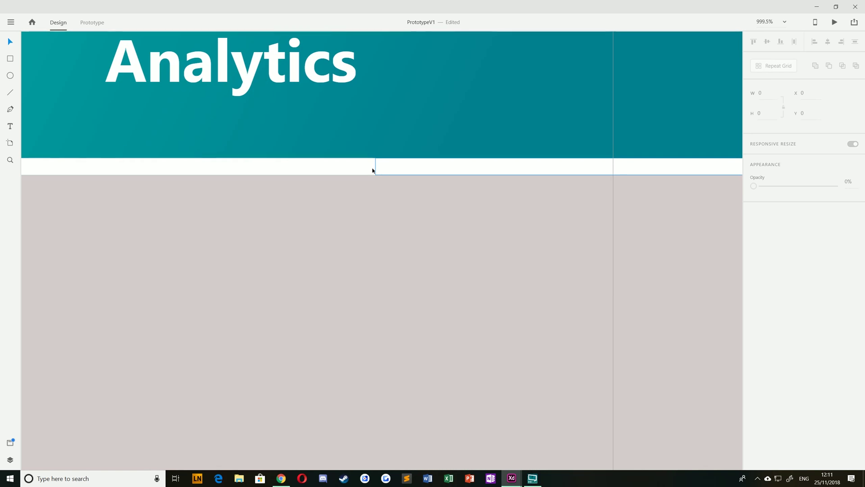
pyautogui.scroll(-4, 381, 184)
pyautogui.moveTo(355, 214); pyautogui.dragTo(427, 218)
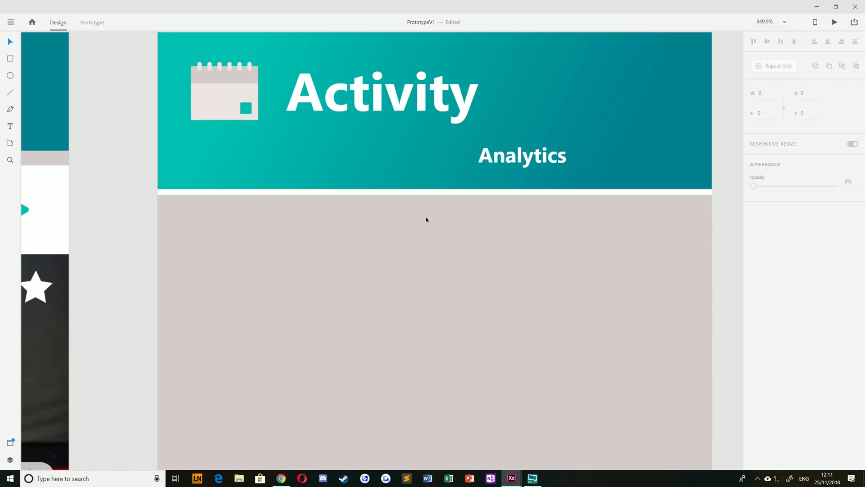